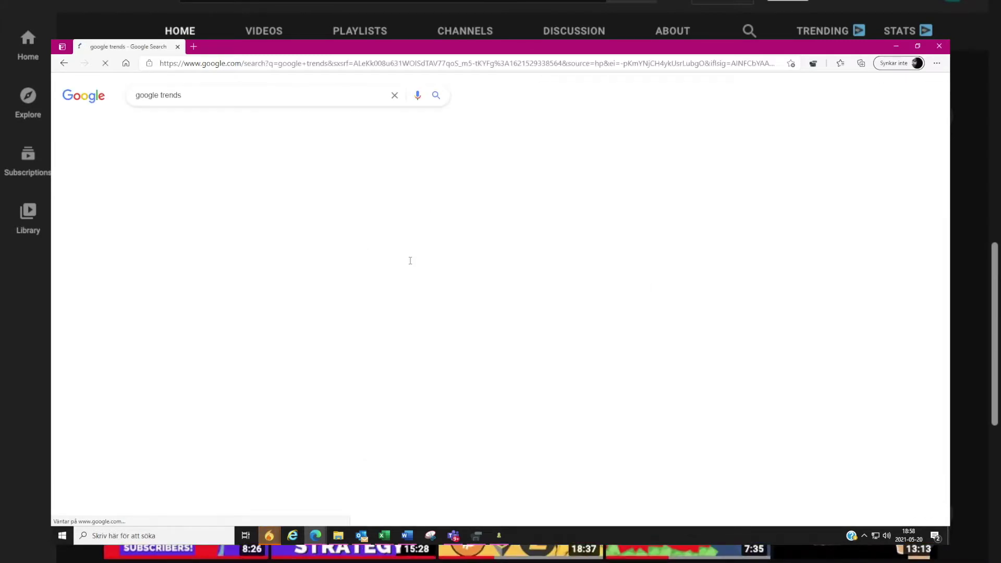
Step: Open the Google Trends homepage from the web search results for "google trends"
left_click(169, 177)
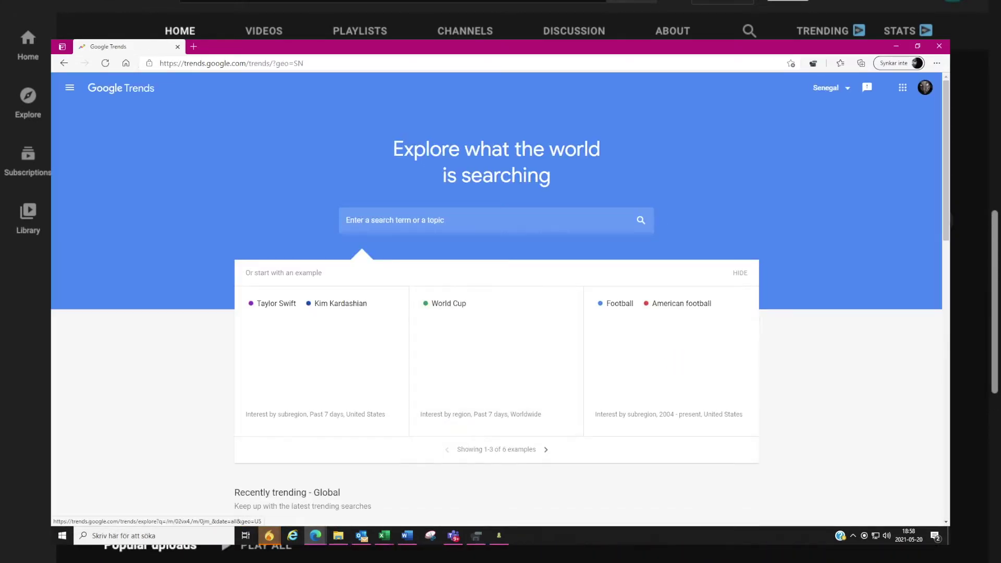
scroll(192, 352, "down", 1)
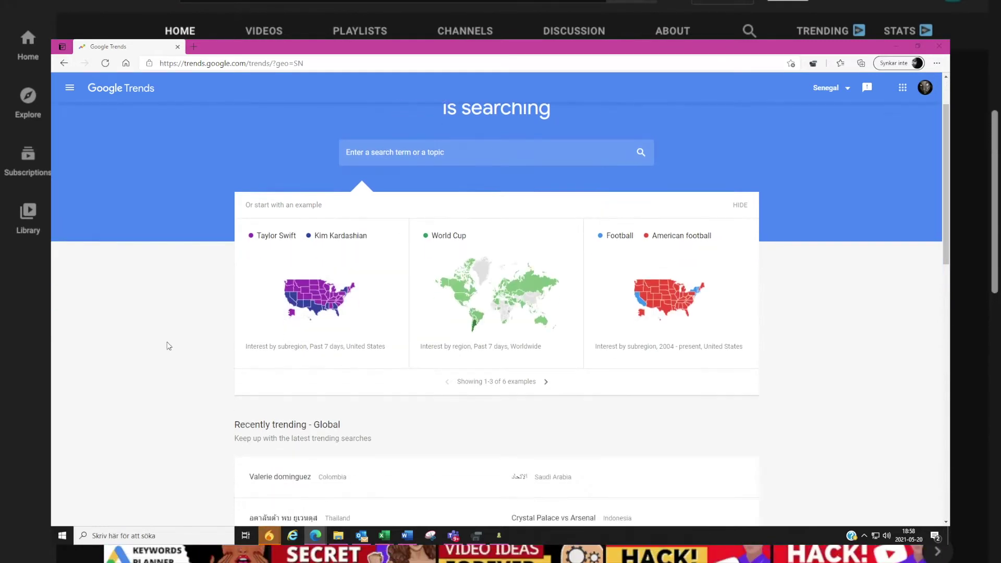
scroll(165, 345, "up", 1)
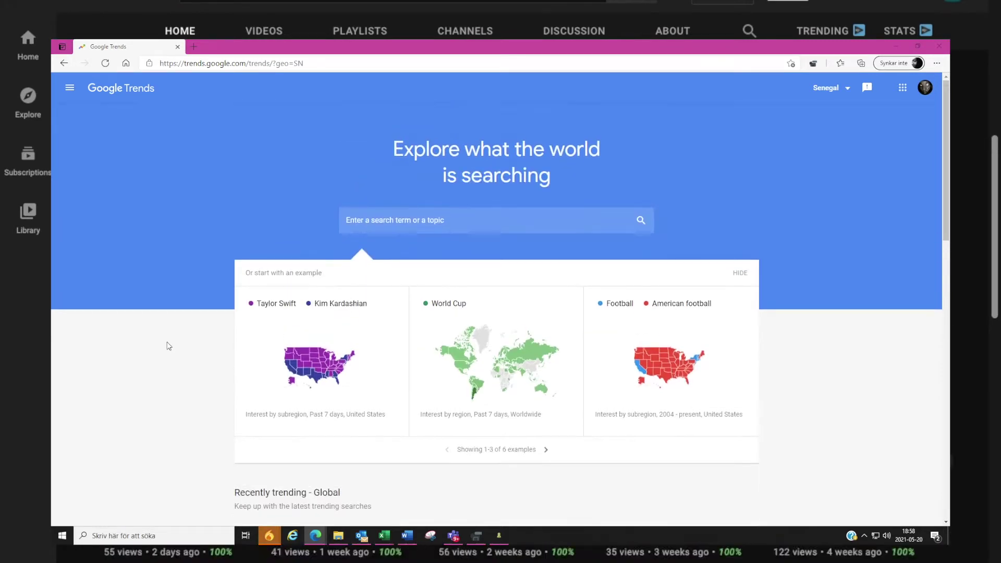
Step: Set the Google Trends country to United States
left_click(834, 88)
scroll(829, 172, "down", 20)
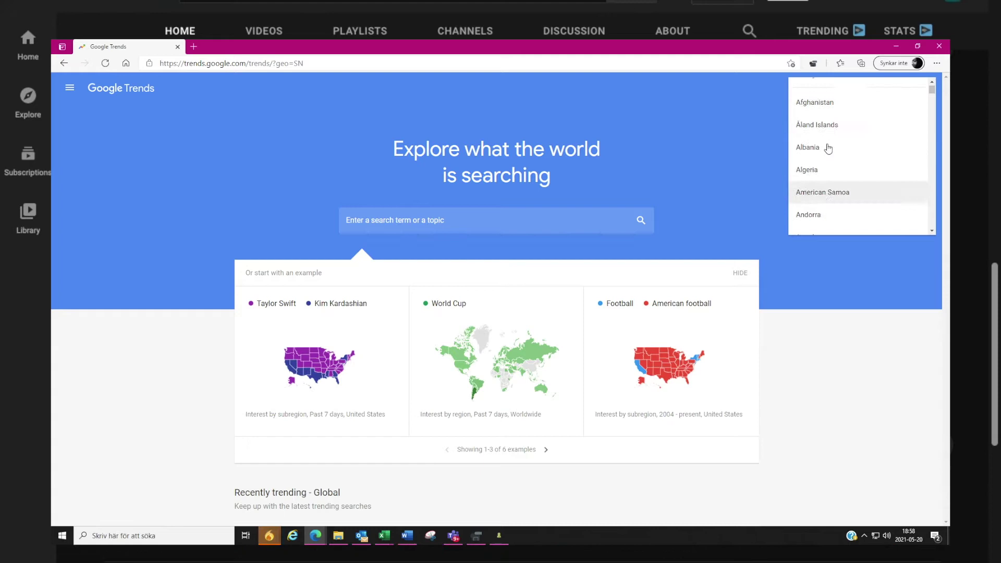
scroll(826, 155, "down", 2)
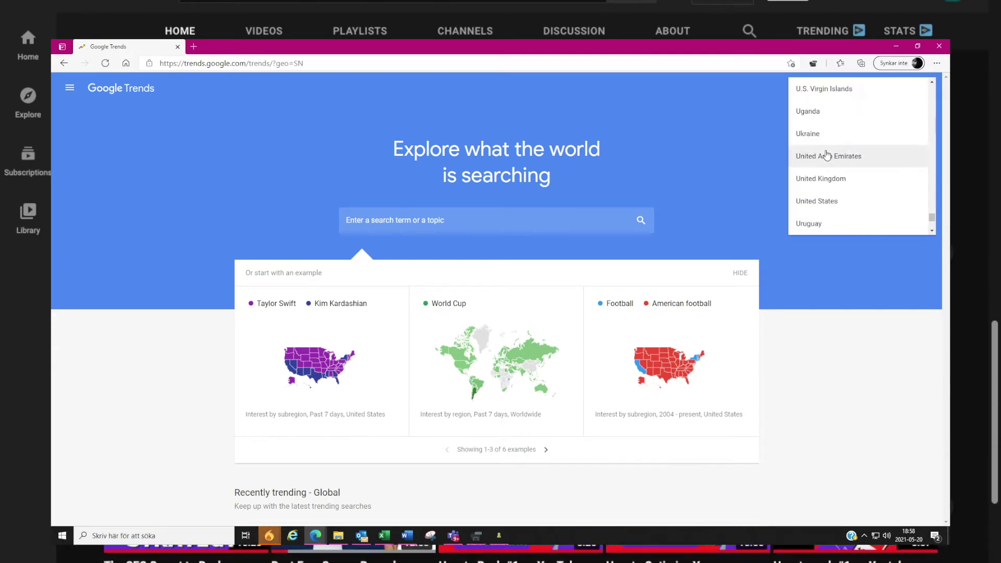
left_click(835, 200)
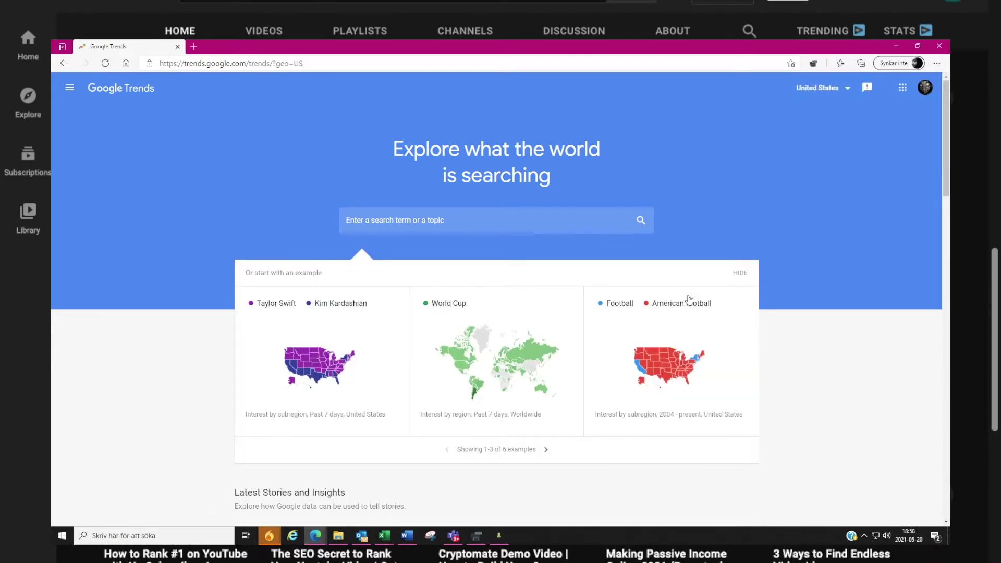
Step: Open the full list of recently trending searches and look through the daily search trends for the United States
scroll(682, 309, "down", 3)
scroll(669, 305, "up", 4)
scroll(668, 306, "down", 6)
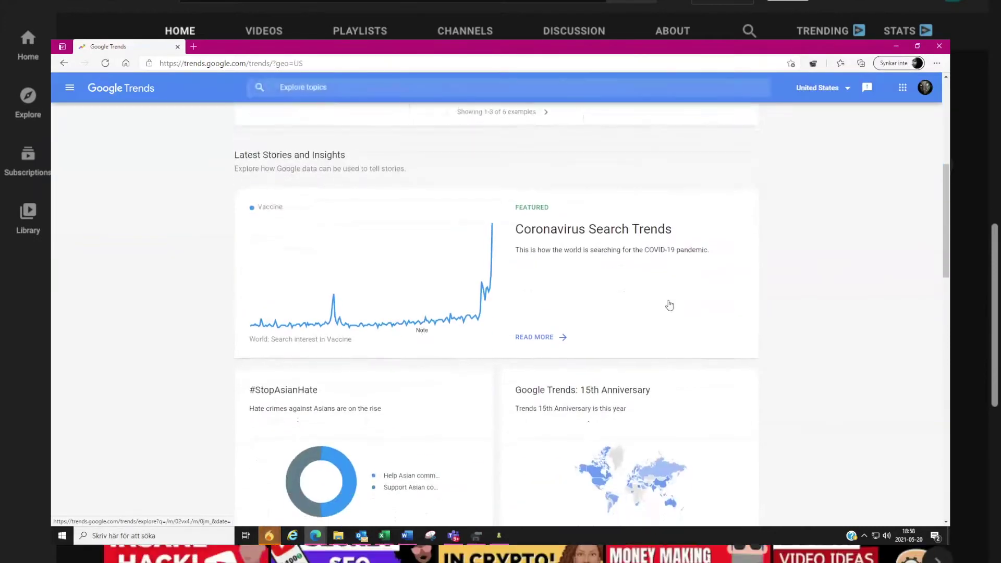
scroll(277, 274, "down", 3)
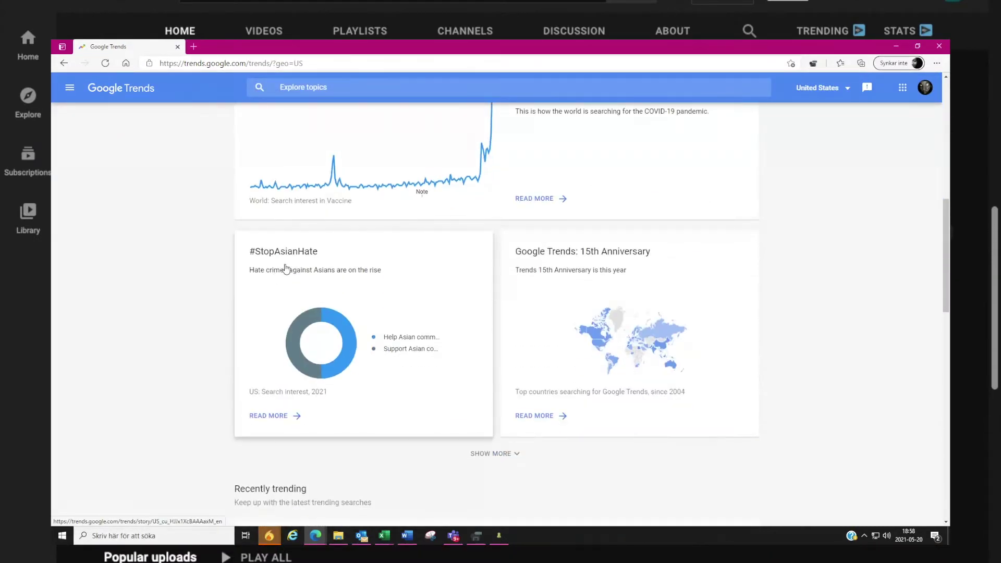
scroll(788, 329, "down", 5)
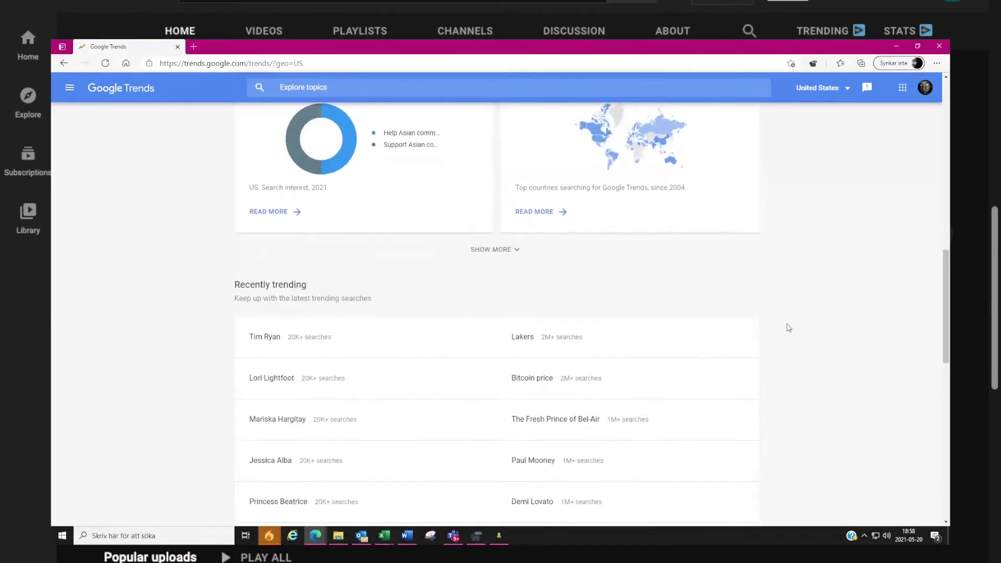
scroll(785, 328, "down", 1)
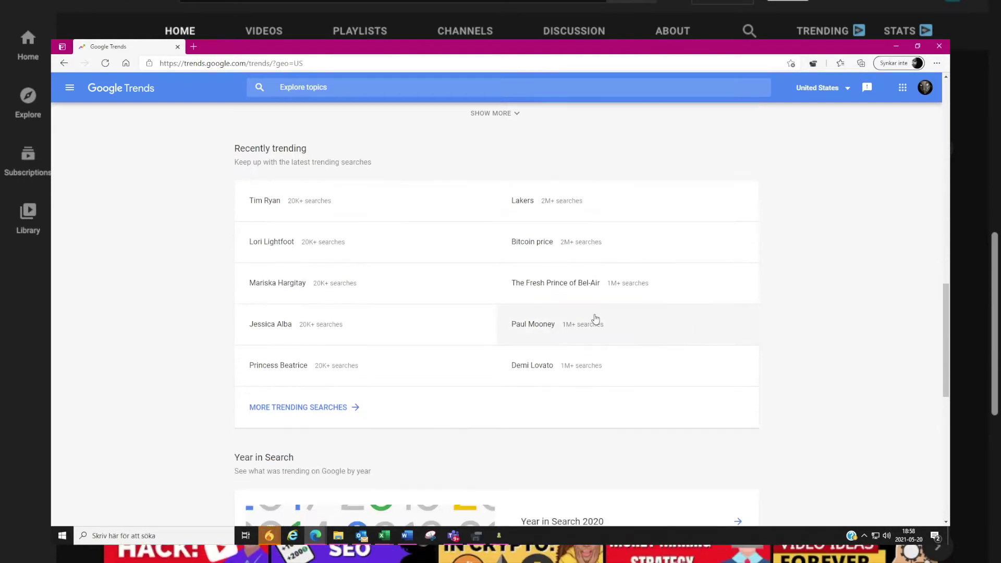
left_click(323, 408)
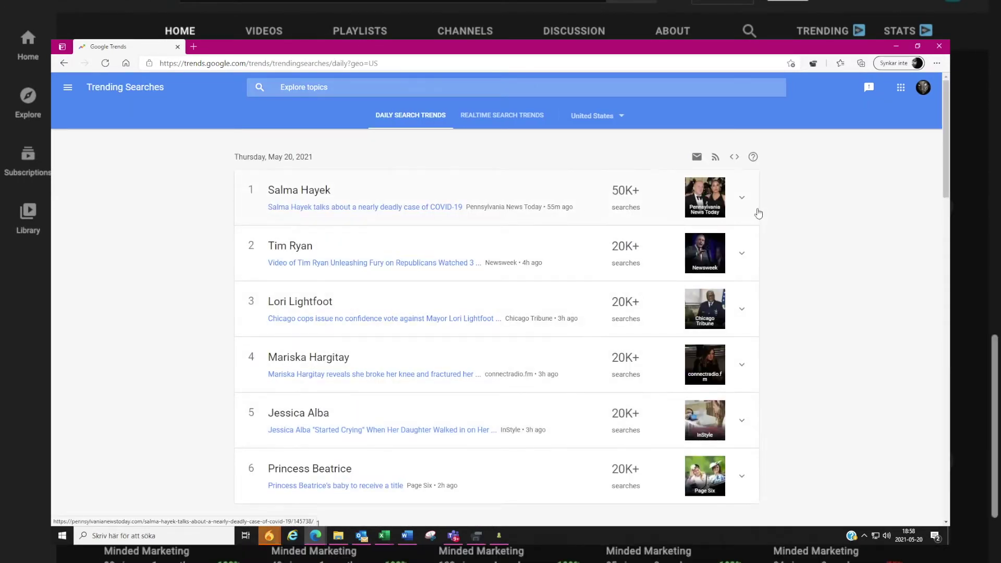
scroll(747, 244, "down", 5)
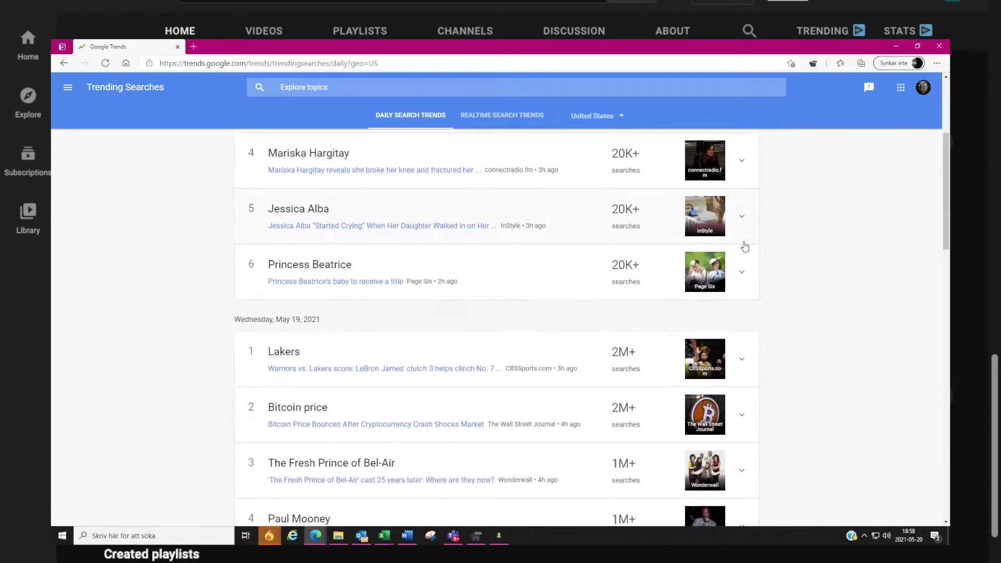
scroll(746, 245, "down", 4)
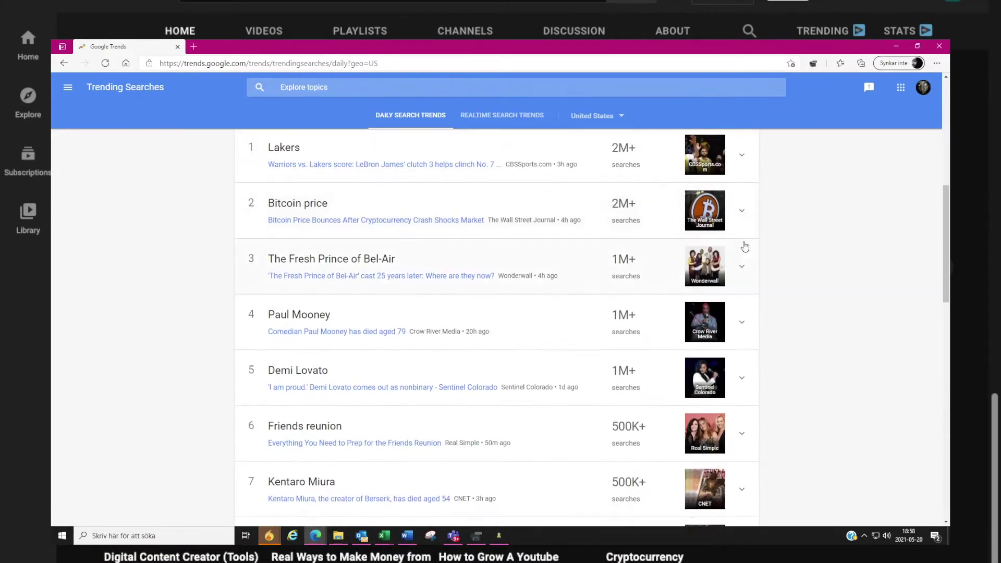
scroll(745, 246, "up", 1)
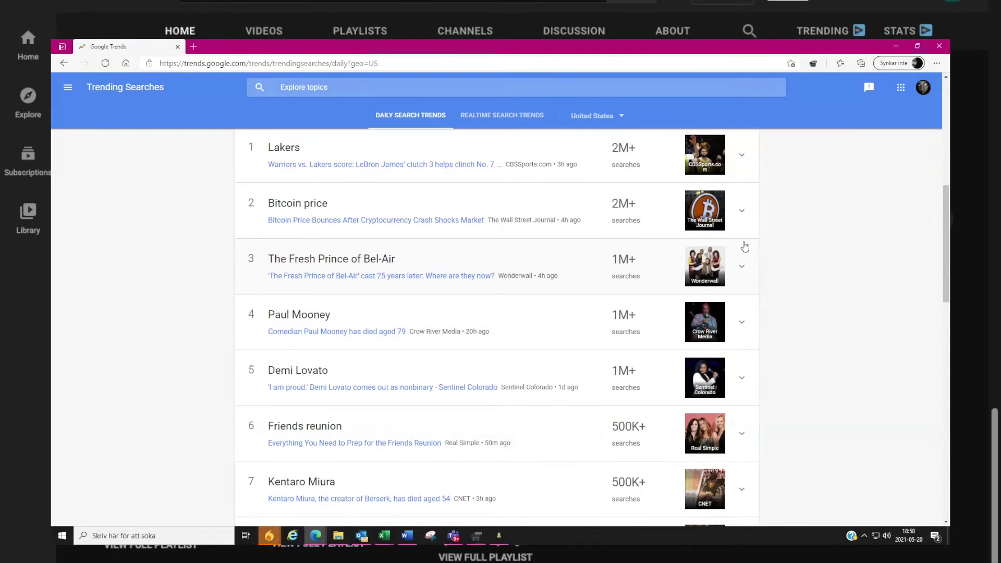
scroll(669, 346, "down", 8)
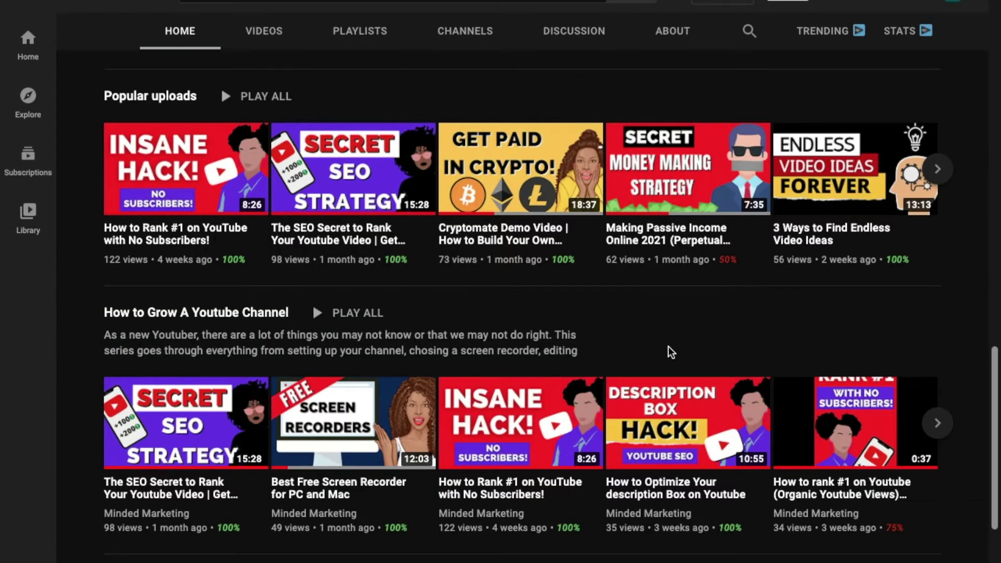
scroll(671, 351, "up", 2)
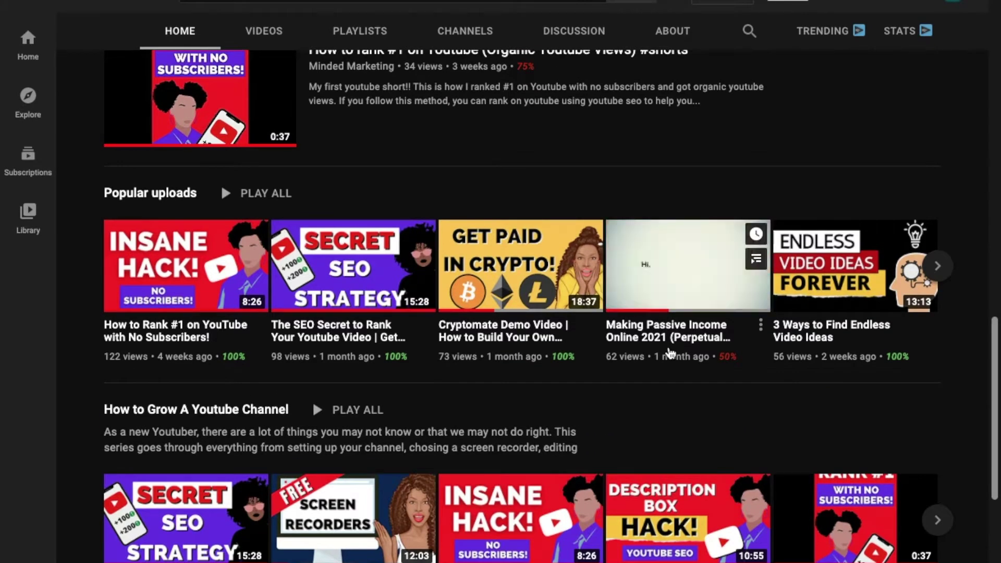
scroll(670, 354, "up", 3)
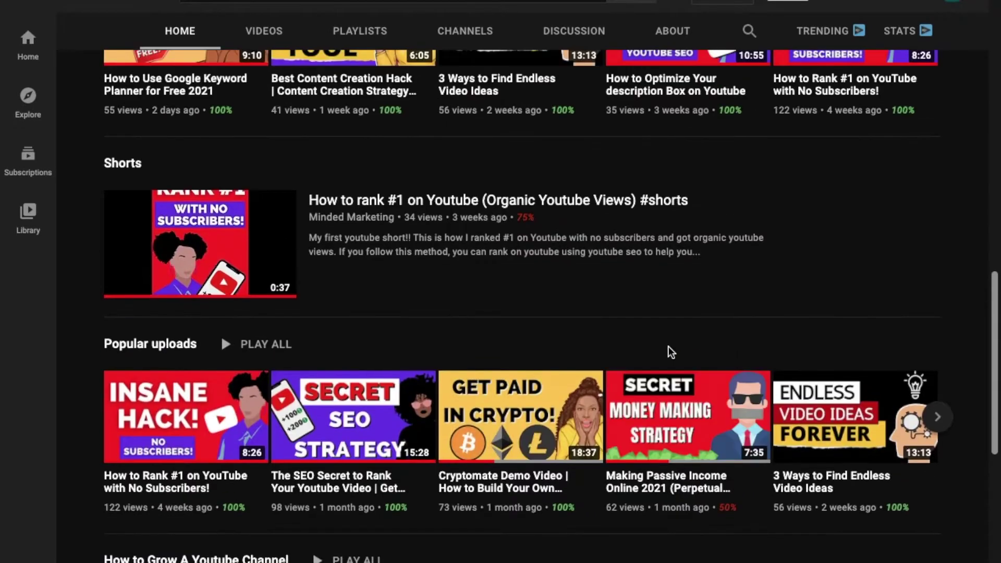
scroll(670, 354, "up", 2)
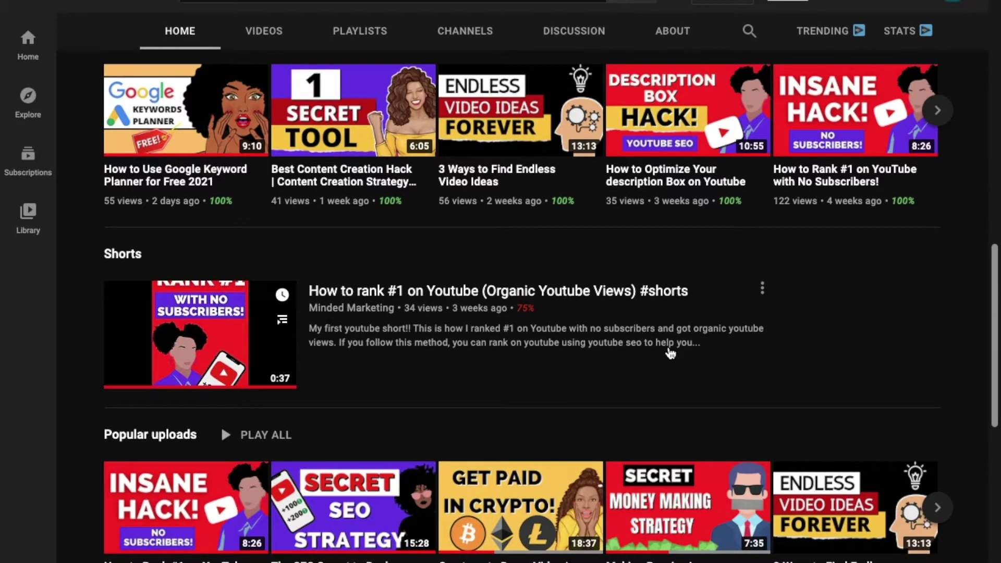
scroll(671, 353, "up", 5)
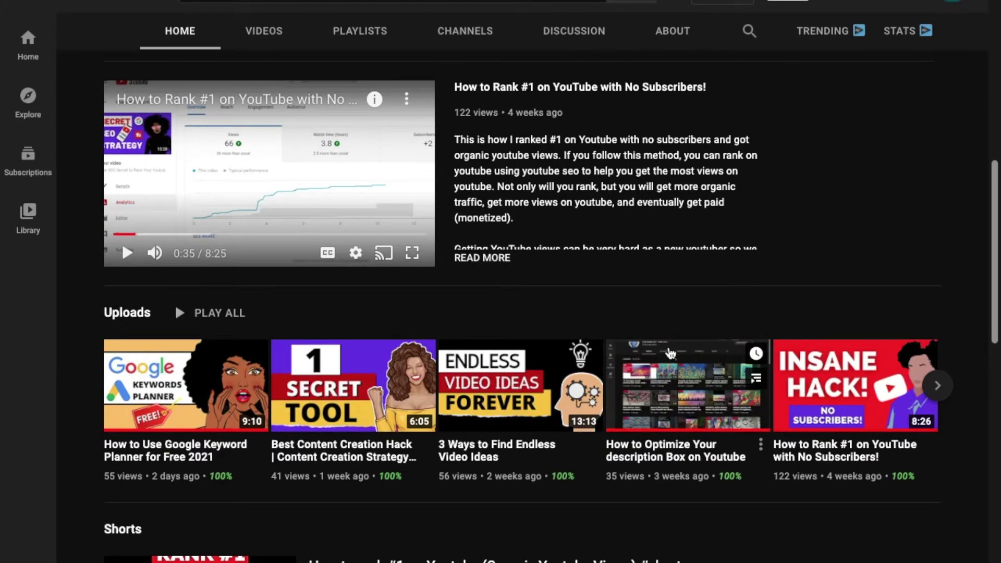
scroll(671, 353, "up", 1)
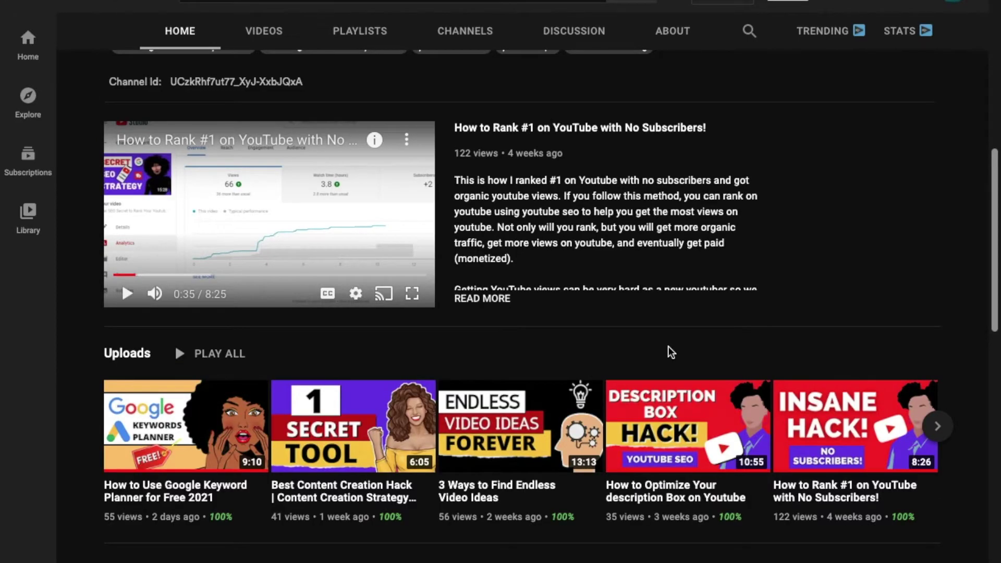
scroll(668, 347, "up", 3)
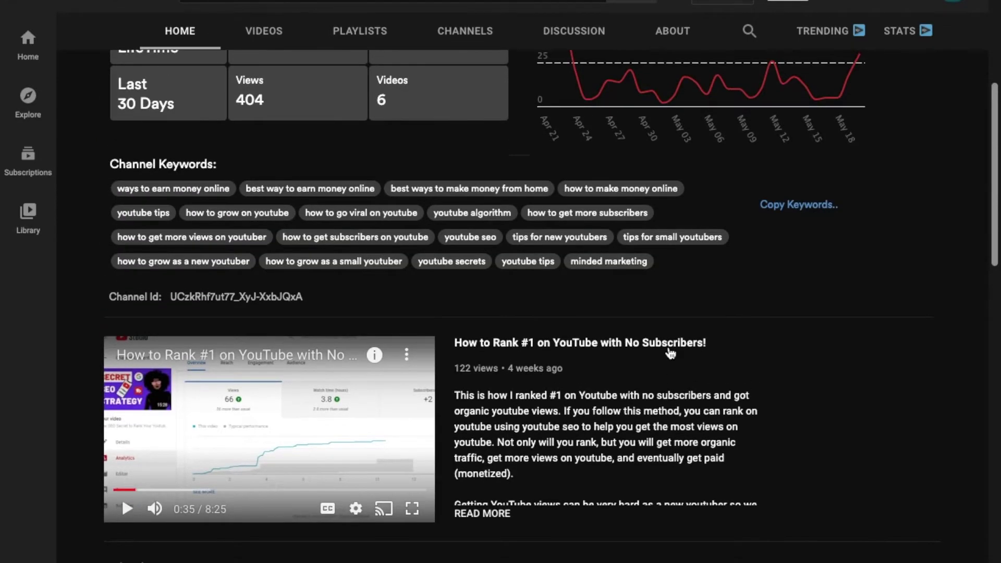
scroll(669, 350, "down", 1)
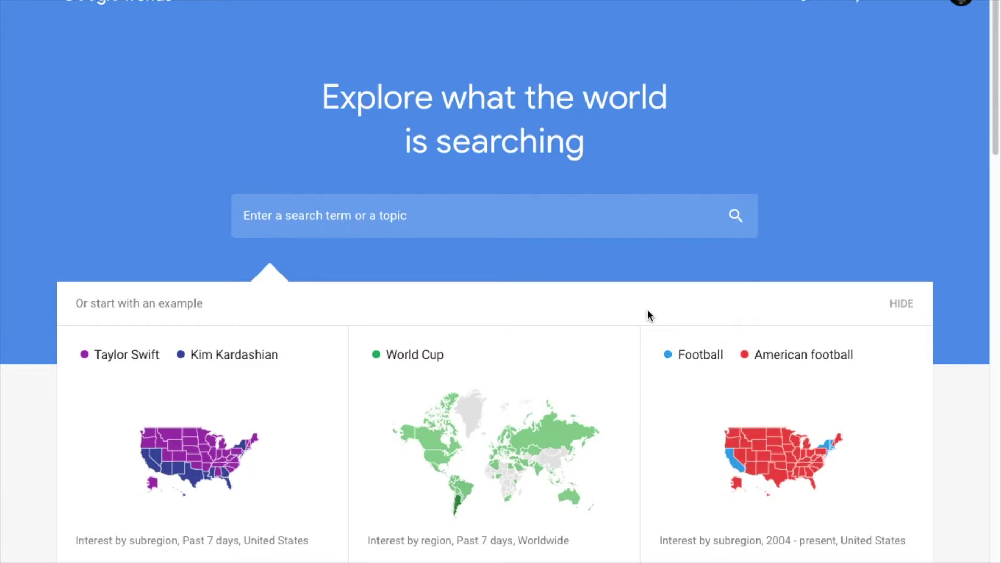
Step: Look over the Google Trends homepage, including its example comparisons and globally trending searches
scroll(648, 311, "down", 1)
scroll(647, 312, "up", 1)
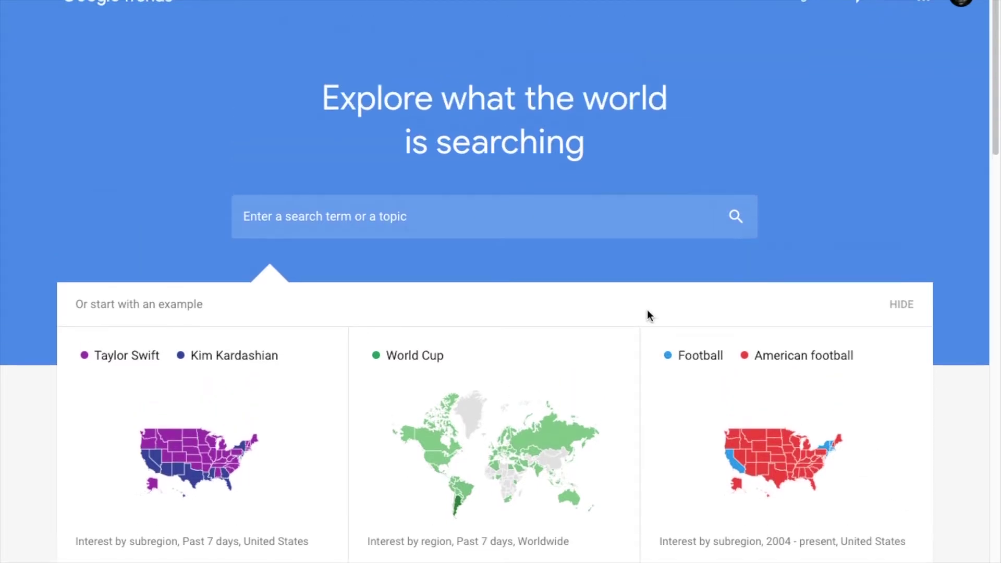
scroll(647, 312, "down", 9)
scroll(647, 311, "up", 9)
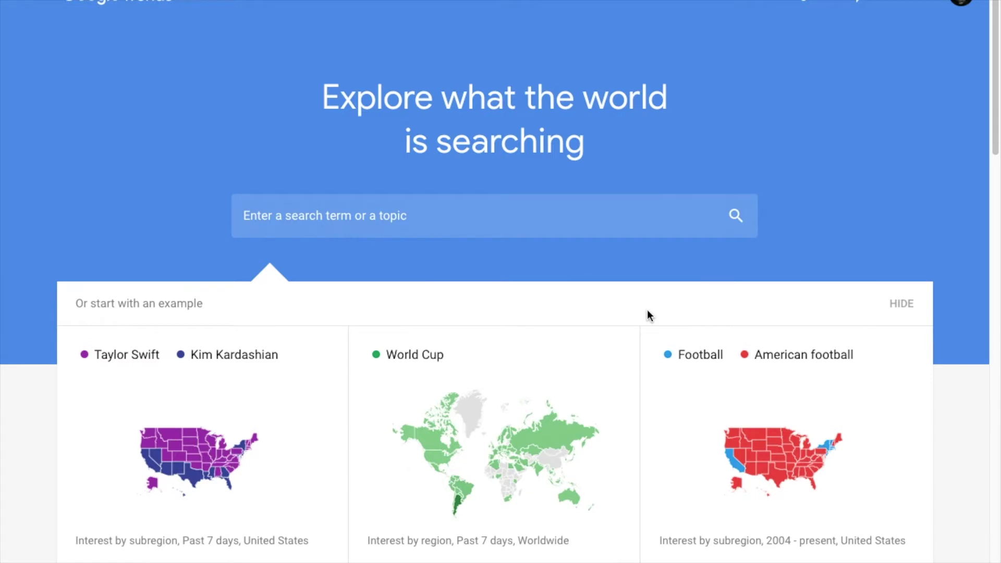
scroll(648, 314, "down", 2)
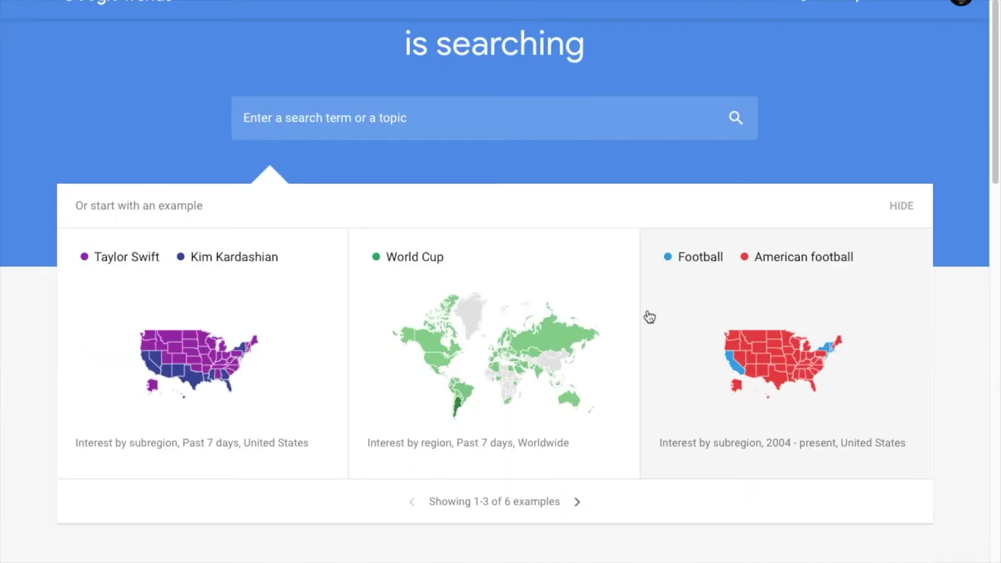
scroll(649, 317, "down", 8)
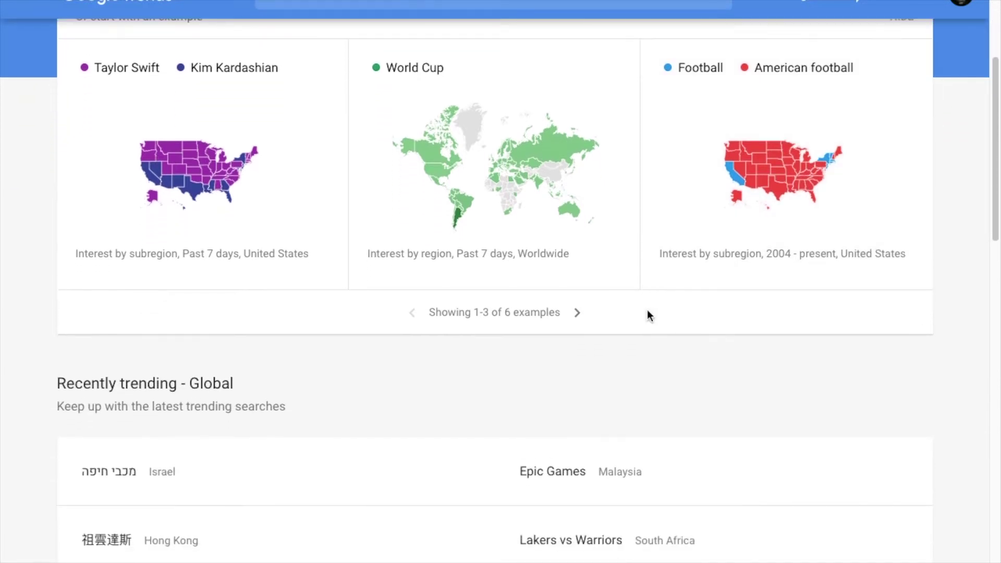
scroll(648, 315, "down", 4)
scroll(649, 315, "up", 13)
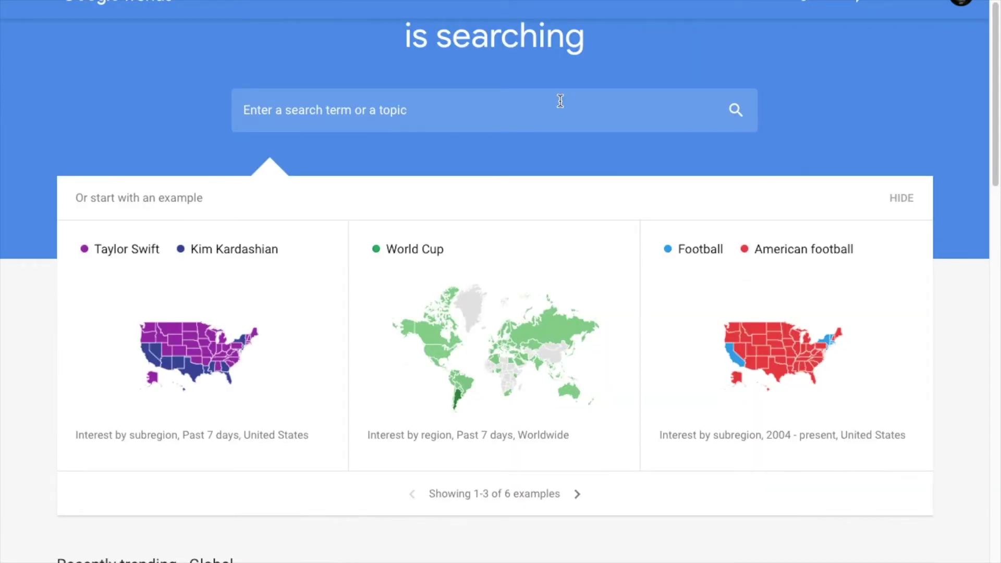
scroll(561, 100, "up", 2)
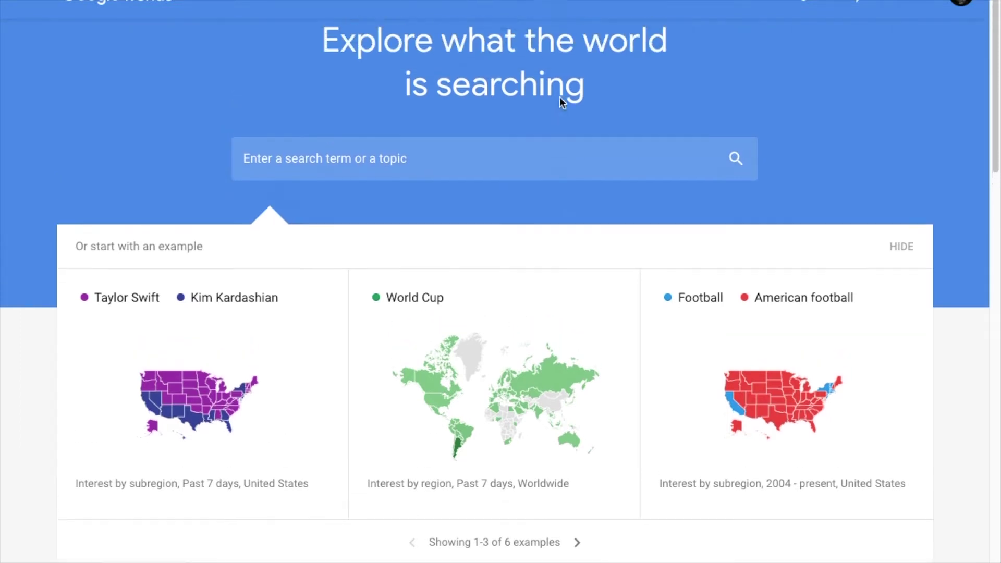
scroll(562, 101, "down", 1)
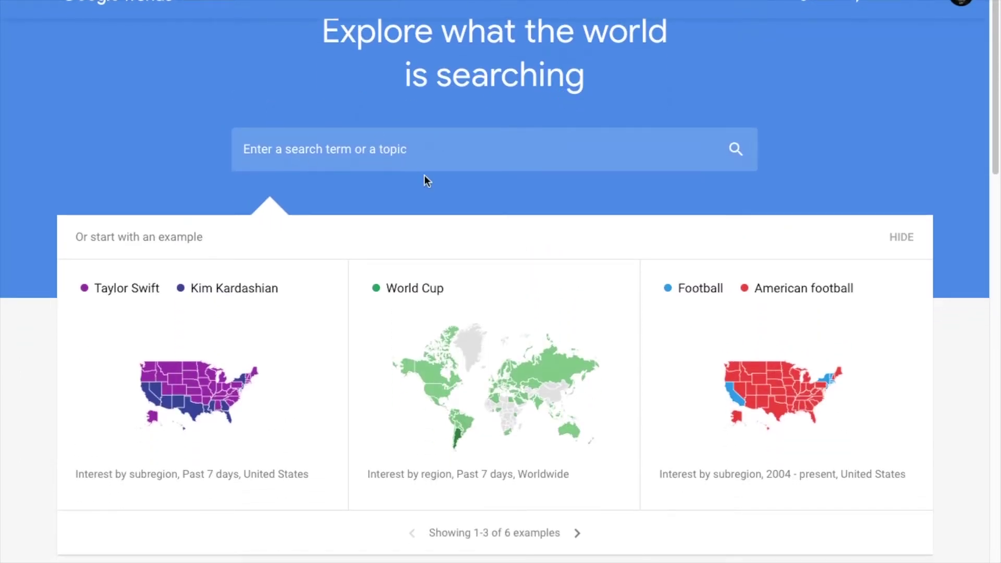
Step: Open the Year in Search 2020 page from the homepage's overview of what was trending by year
scroll(364, 174, "down", 2)
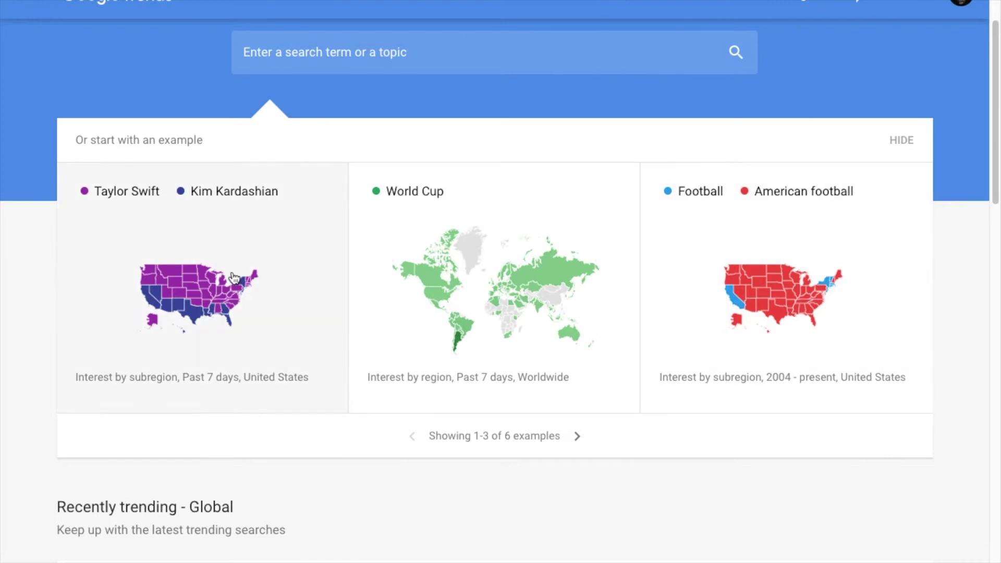
scroll(456, 231, "down", 2)
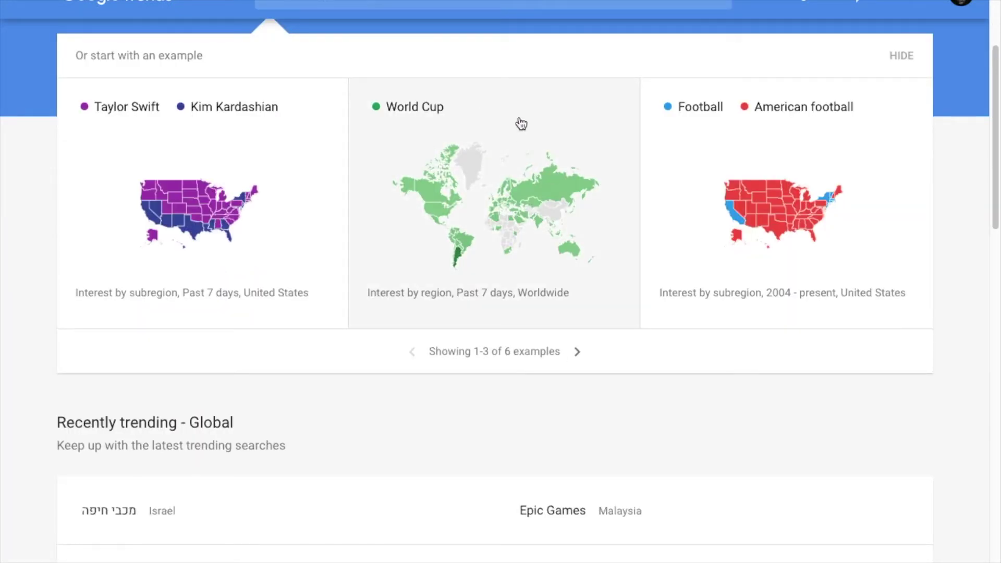
scroll(475, 245, "down", 6)
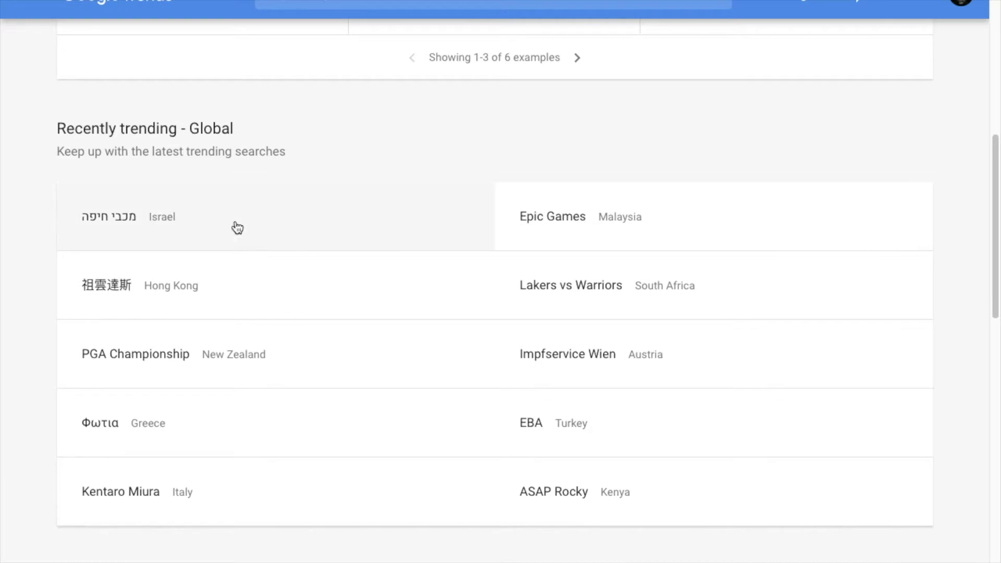
scroll(355, 172, "up", 1)
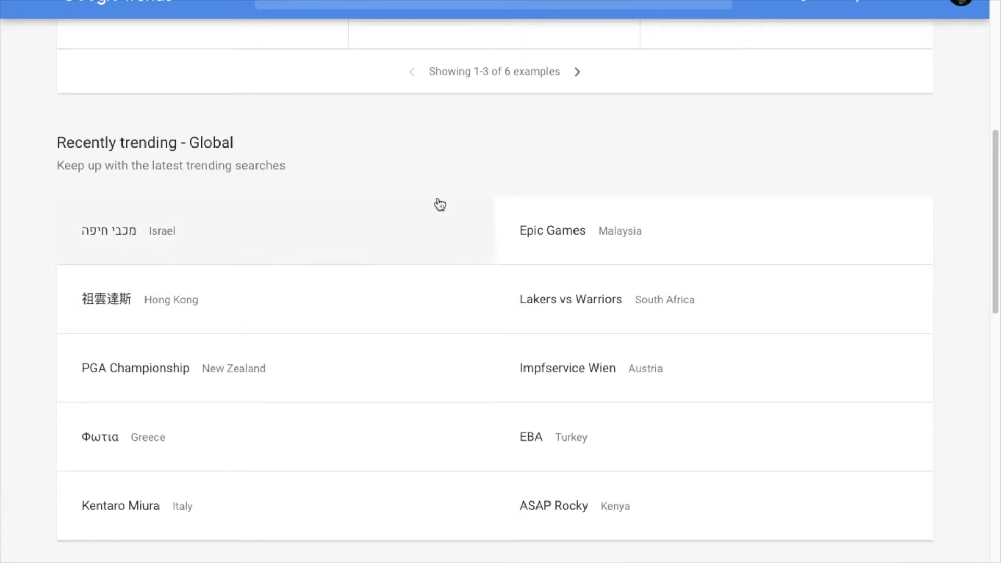
scroll(606, 427, "down", 9)
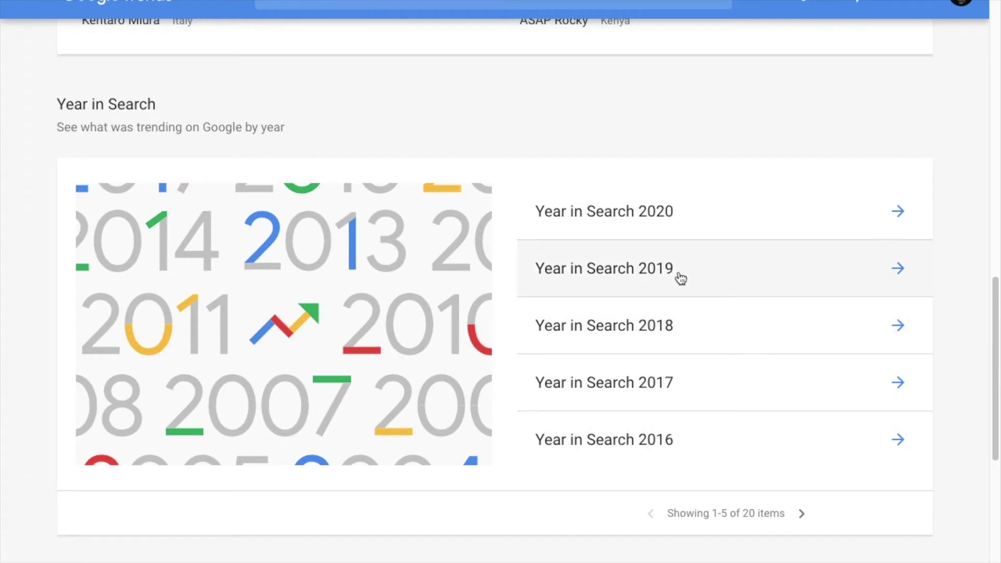
left_click(666, 218)
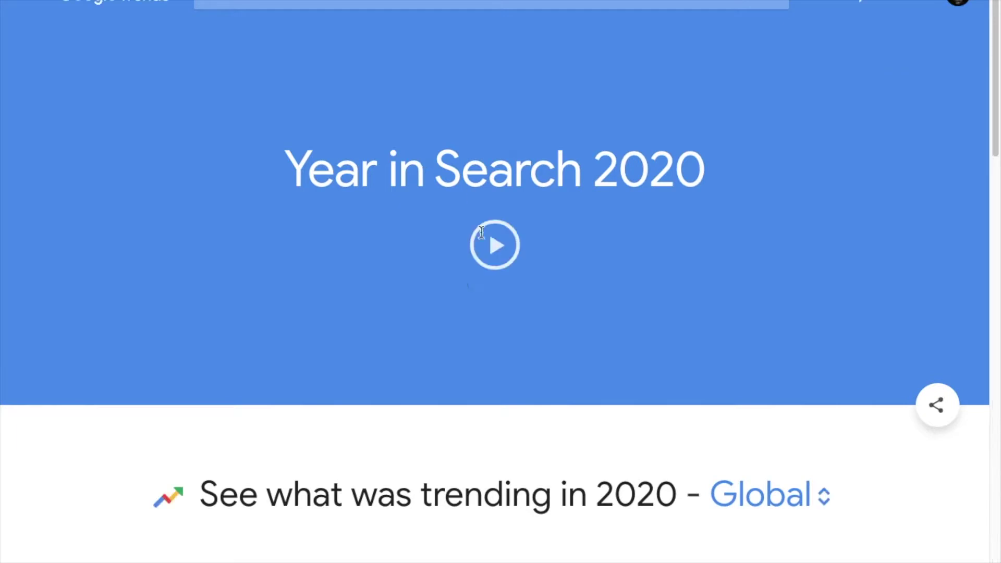
Step: Look through the global Year in Search 2020 lists, including searches, news, actors, athletes, concerts and games
scroll(359, 280, "down", 8)
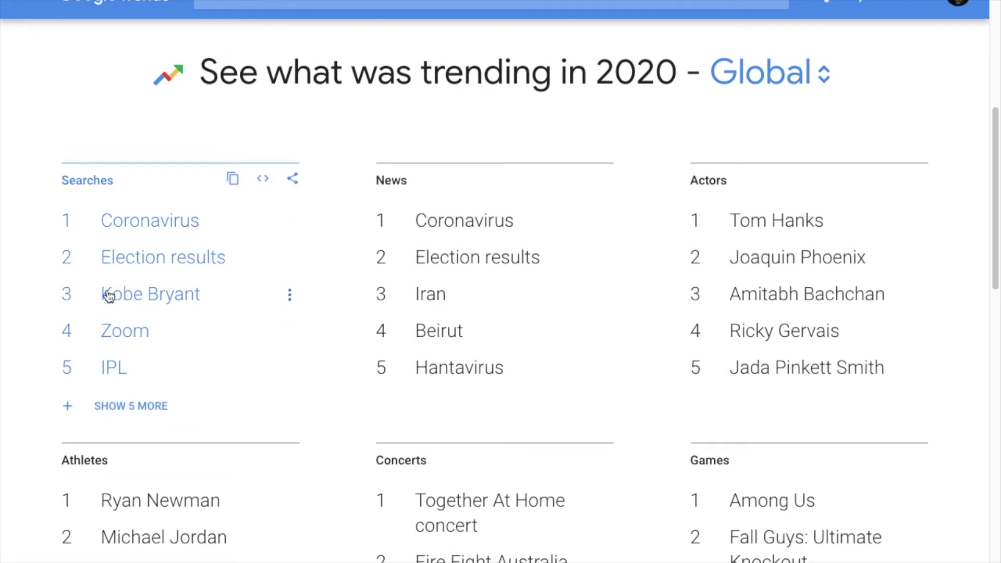
scroll(550, 351, "down", 5)
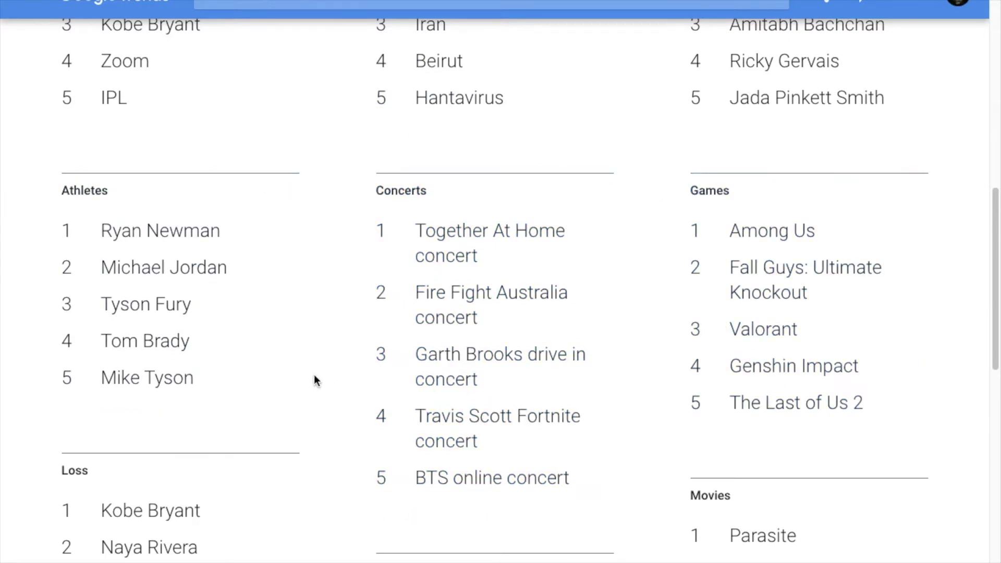
scroll(315, 380, "down", 3)
scroll(315, 381, "down", 2)
scroll(315, 380, "up", 4)
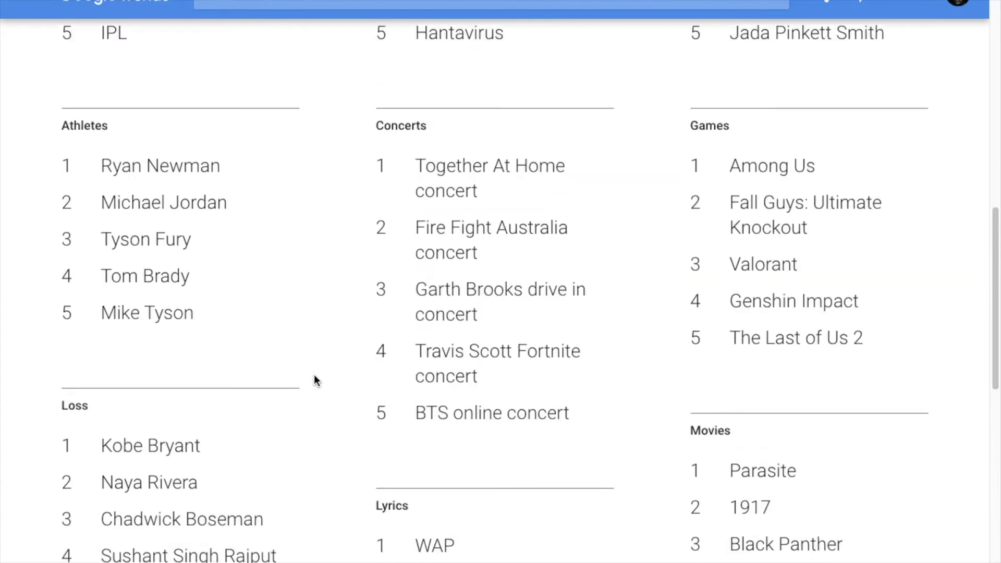
scroll(715, 255, "up", 4)
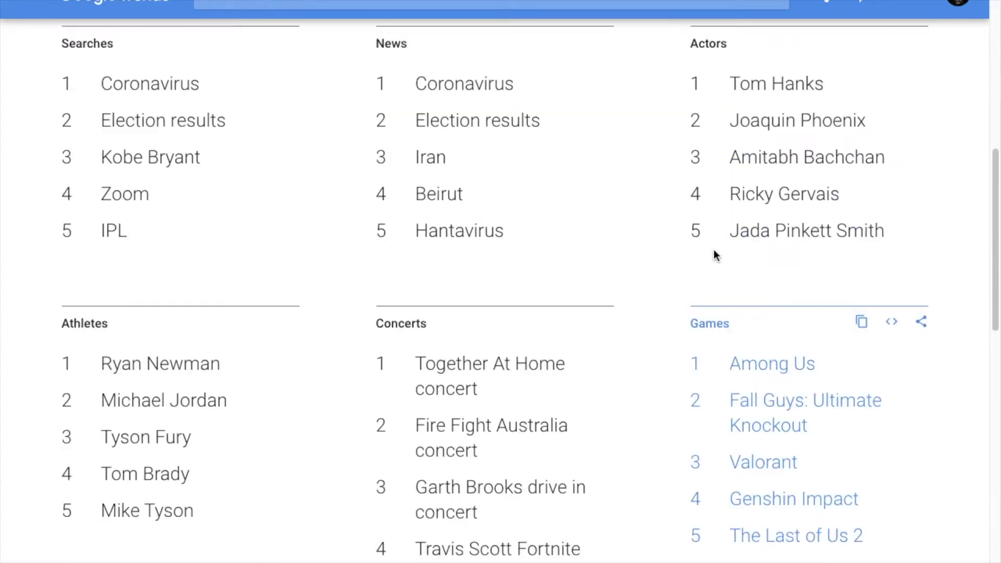
key("End")
key("Home")
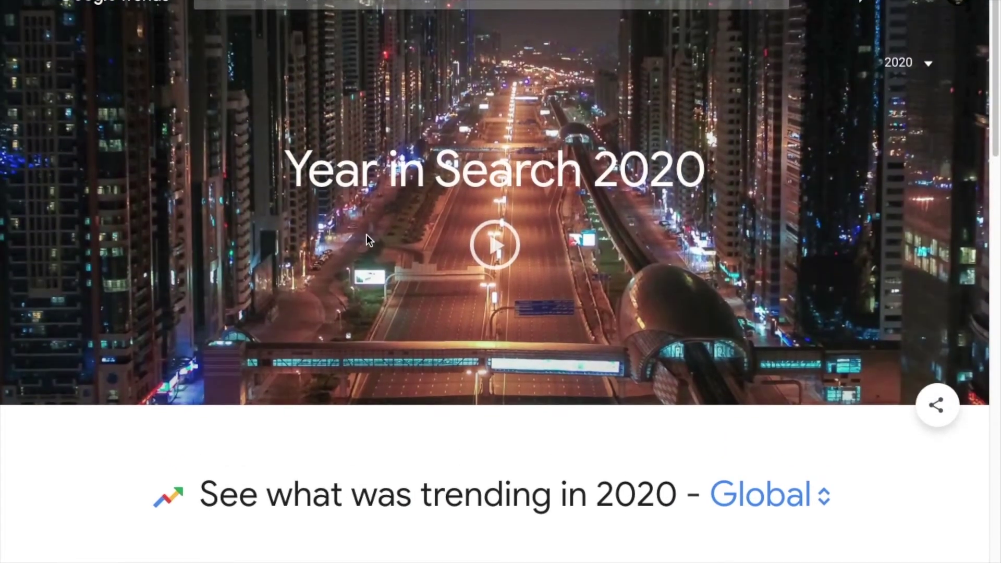
Step: Return to the Google Trends homepage and explore the search term "gaming"
key("alt+Left")
scroll(284, 211, "up", 8)
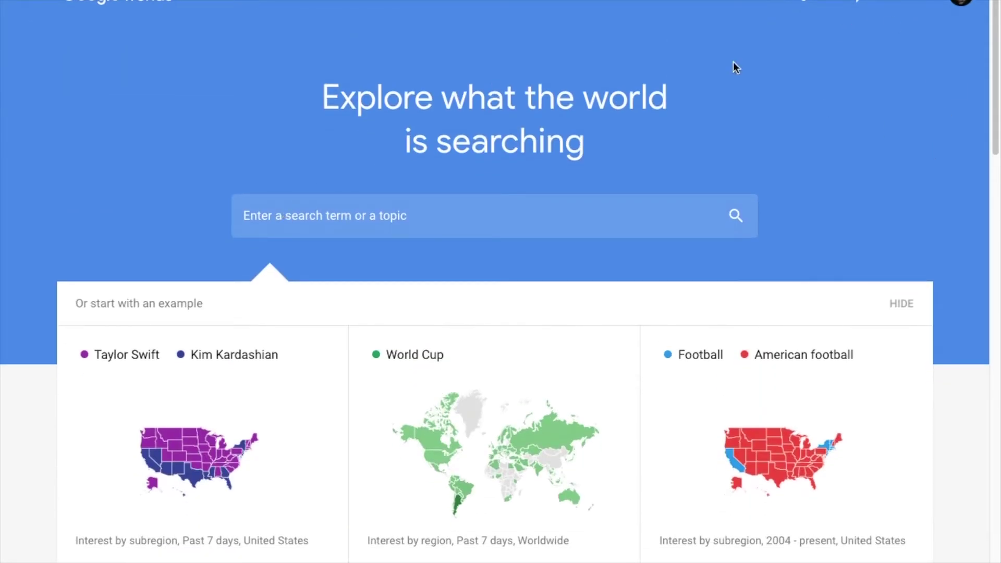
left_click(314, 210)
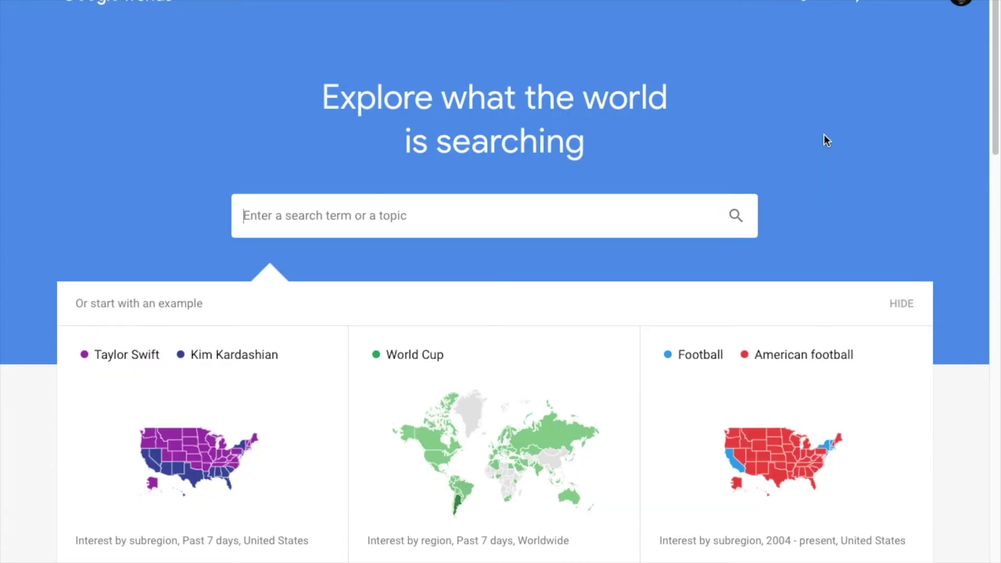
type("gaming")
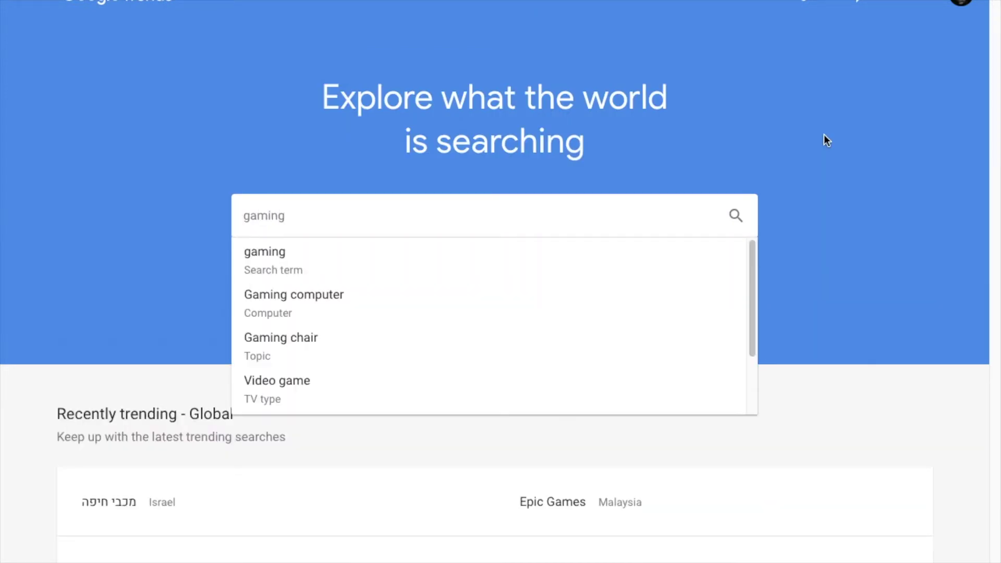
key("Return")
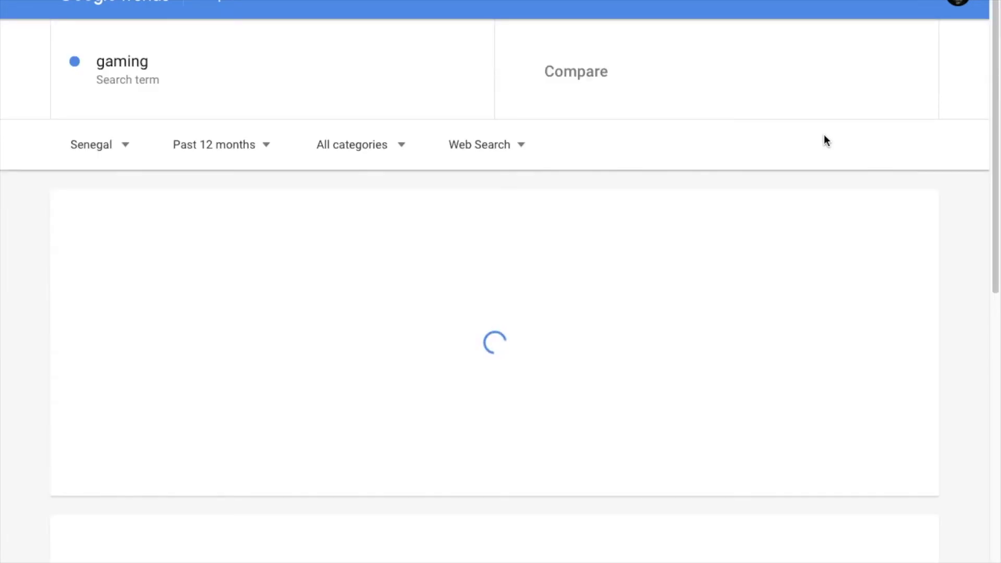
Step: Set the region for the gaming search term to United States and look over its trend results
left_click(94, 144)
scroll(112, 290, "down", 4)
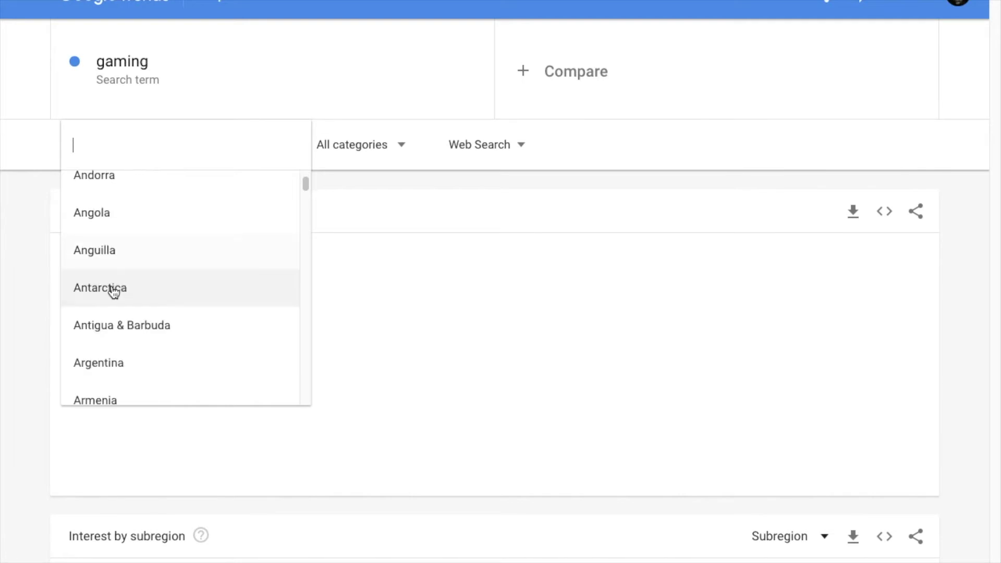
type("united")
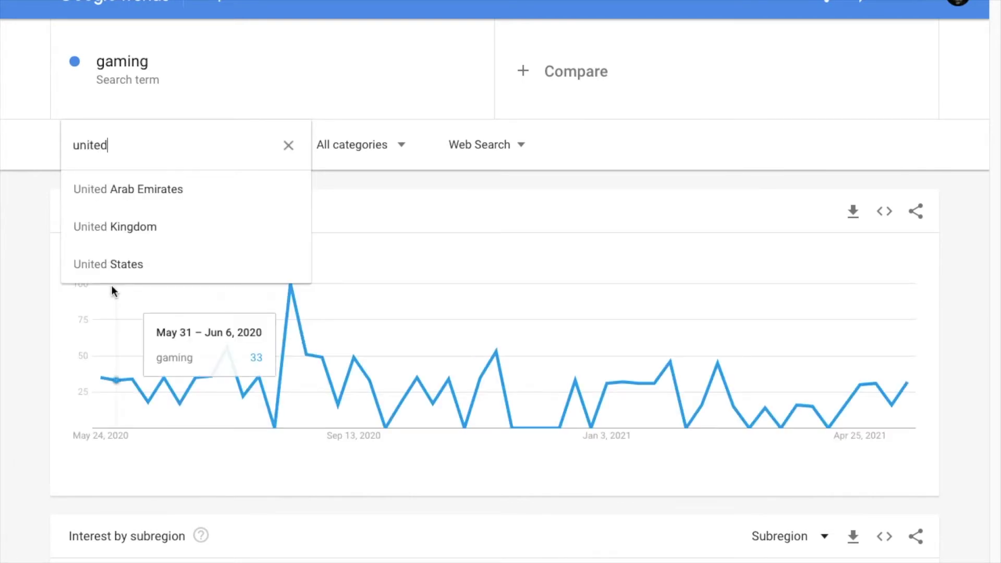
left_click(96, 264)
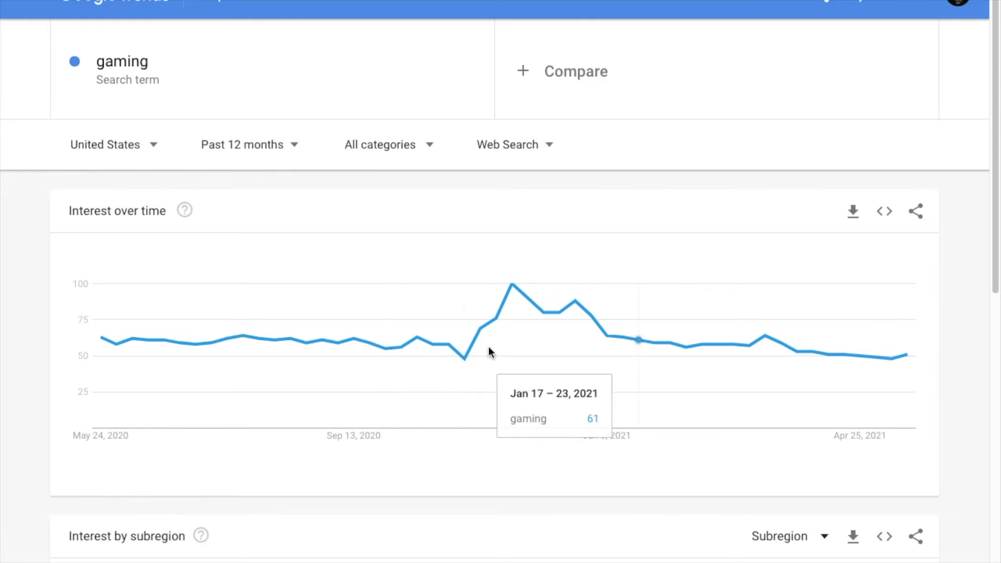
scroll(239, 346, "down", 7)
scroll(239, 346, "up", 7)
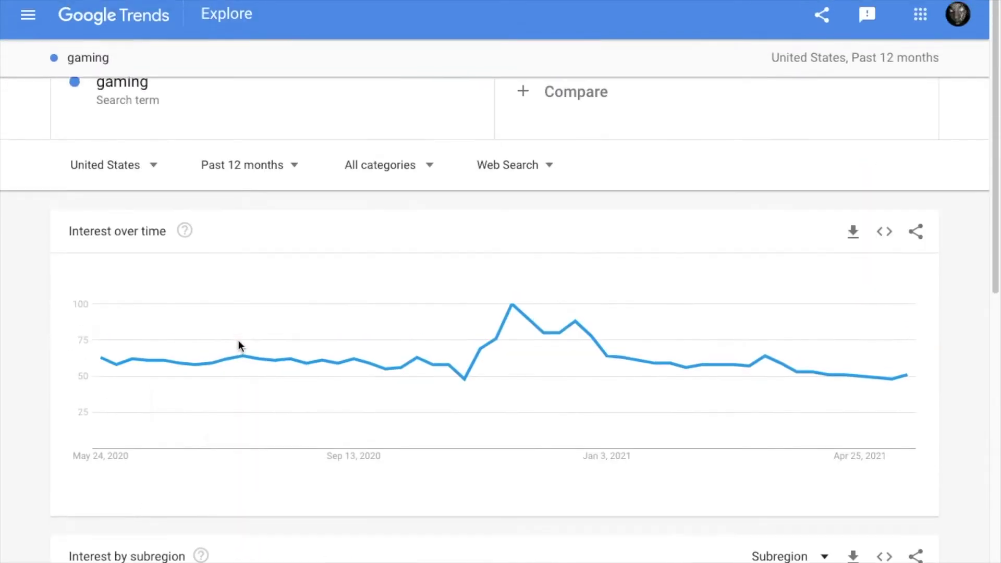
scroll(239, 340, "down", 1)
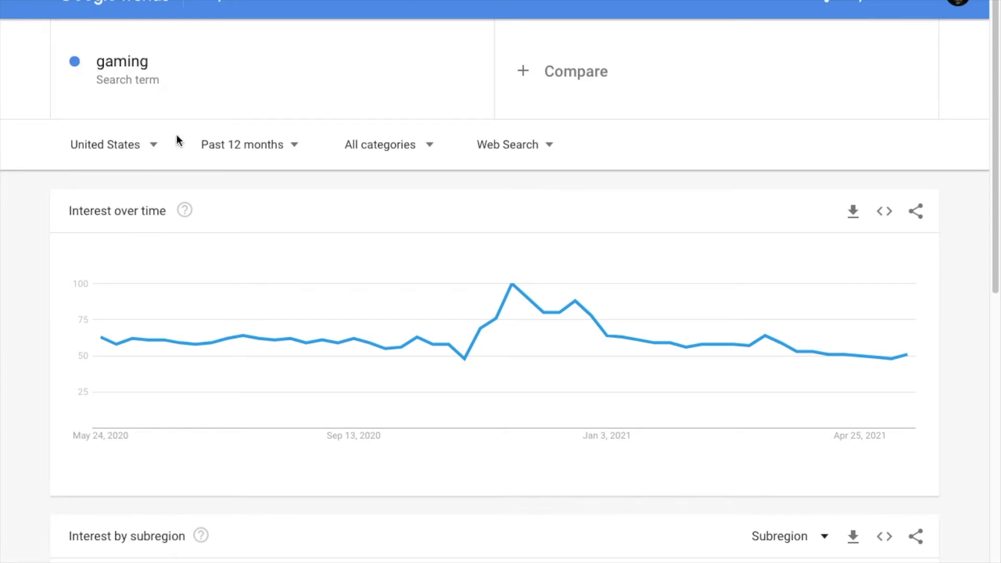
Step: Switch the gaming time range to Past 30 days and return it to Past 12 months
left_click(282, 151)
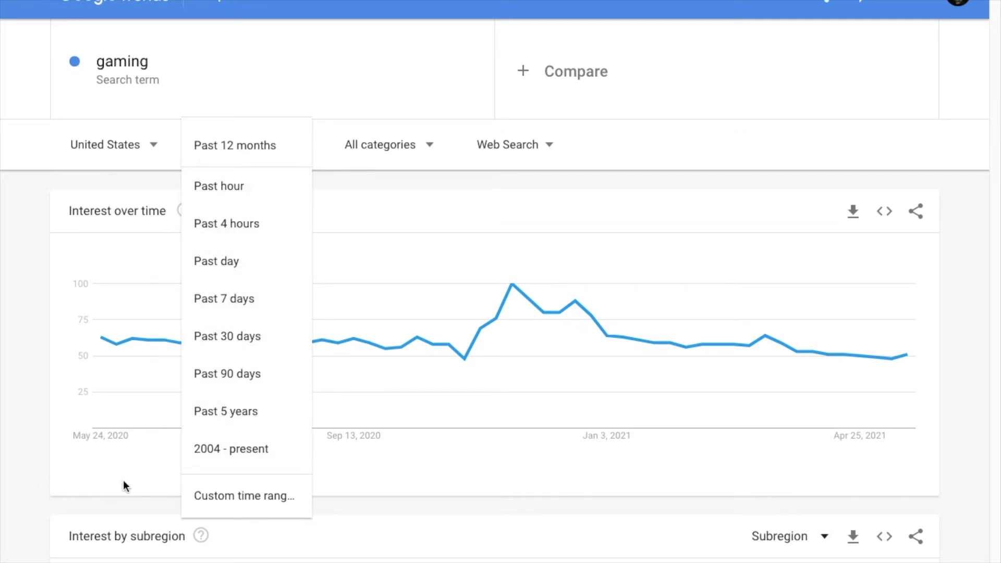
left_click(249, 339)
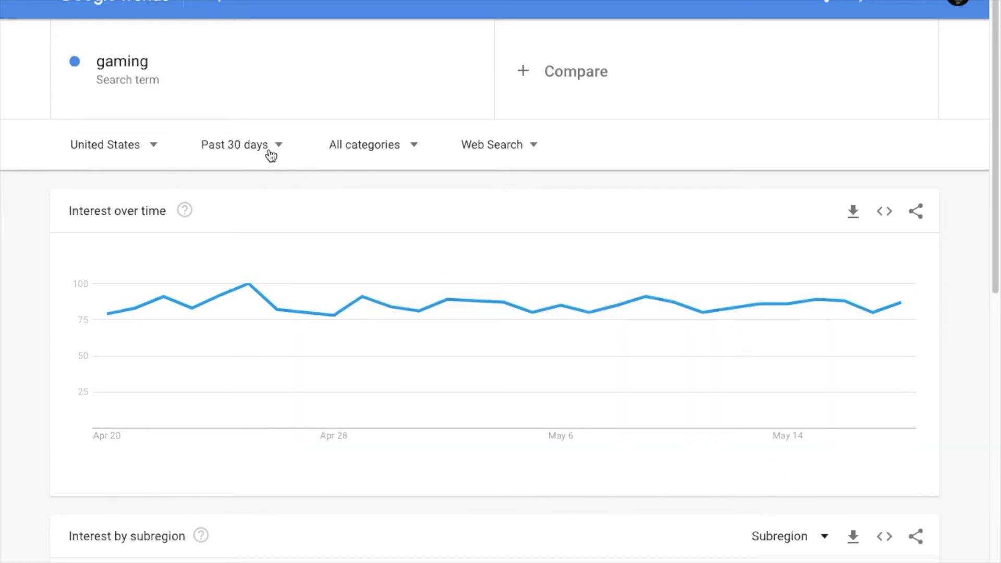
left_click(270, 151)
left_click(233, 239)
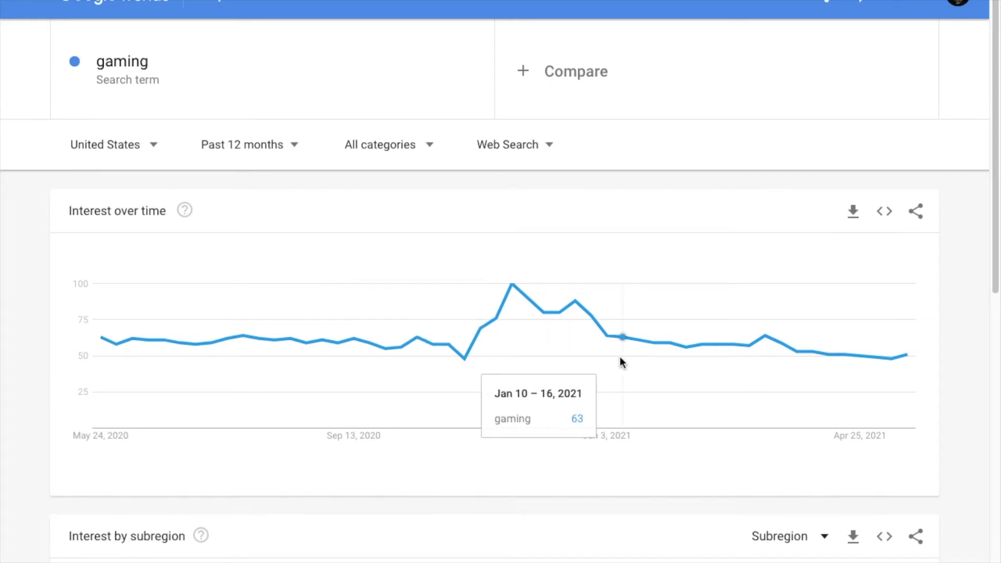
Step: Review gaming's interest over time, interest by subregion, related topics and related queries for the United States
scroll(621, 359, "down", 10)
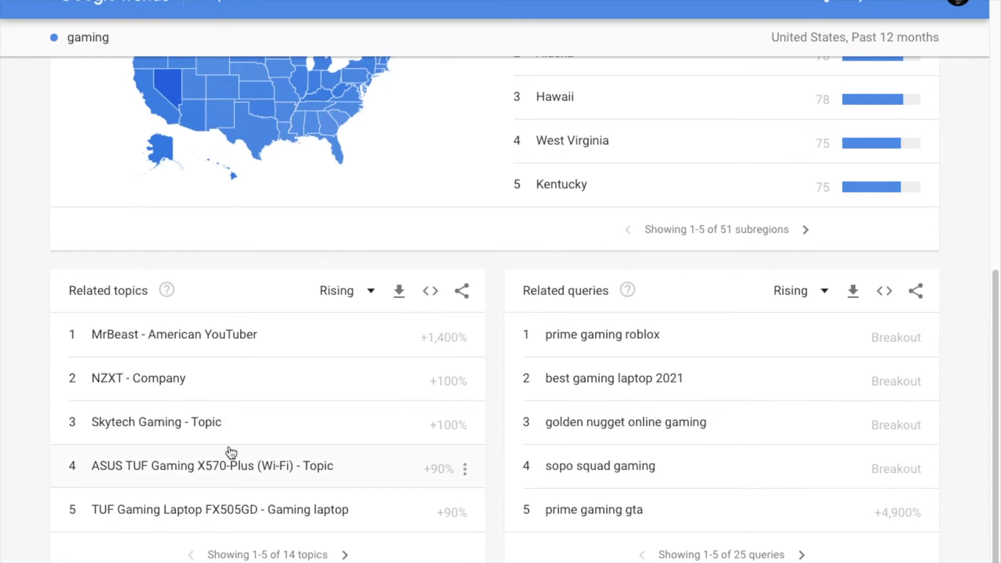
scroll(228, 453, "up", 10)
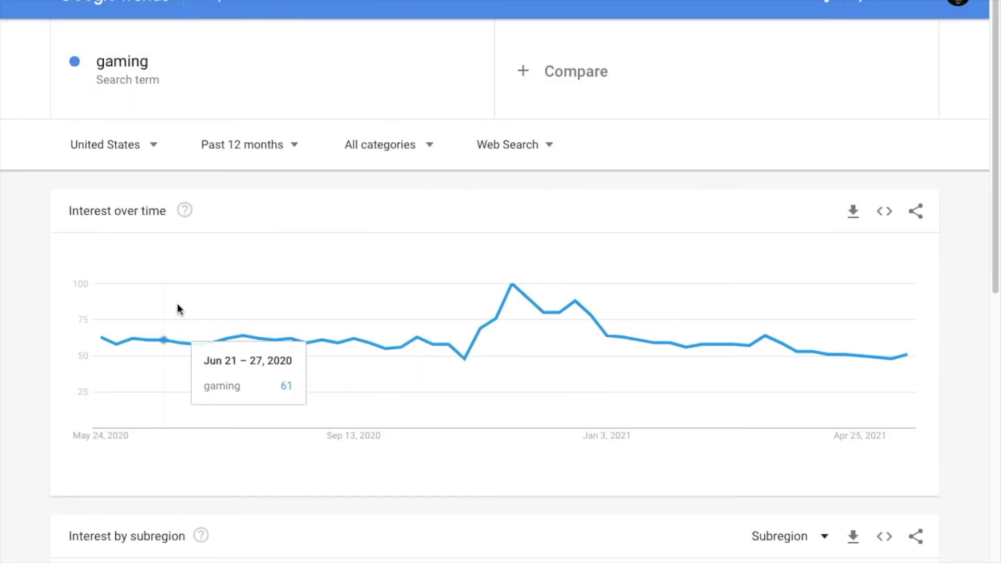
scroll(578, 405, "down", 2)
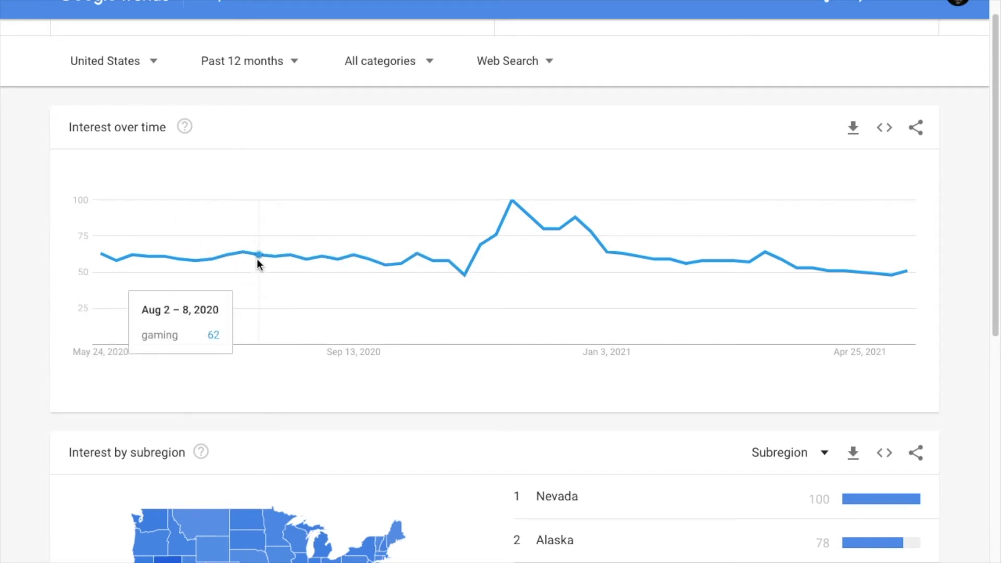
scroll(257, 265, "down", 1)
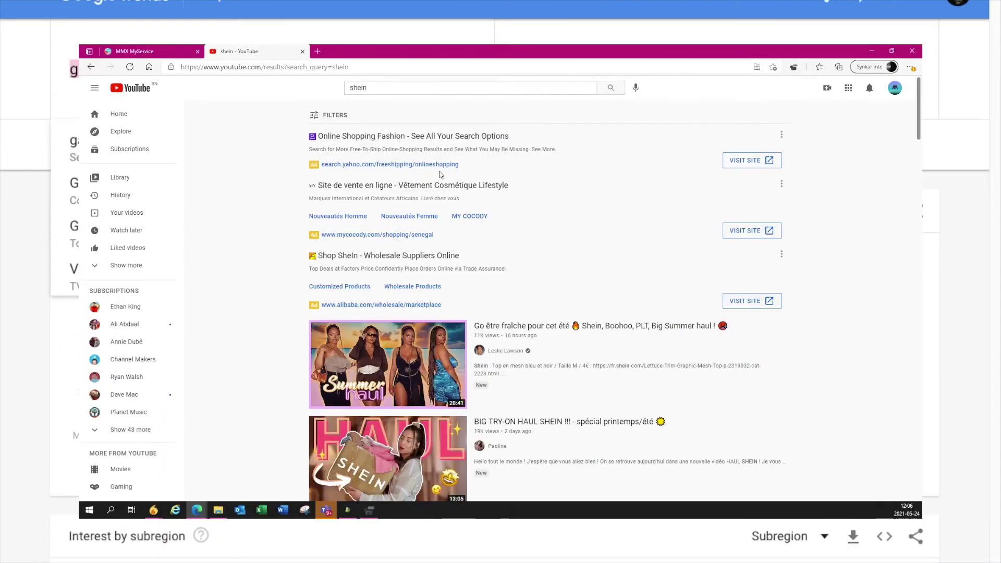
Step: Look through the YouTube search results for "shein", checking the titles, upload dates and views of the haul videos
scroll(441, 176, "down", 3)
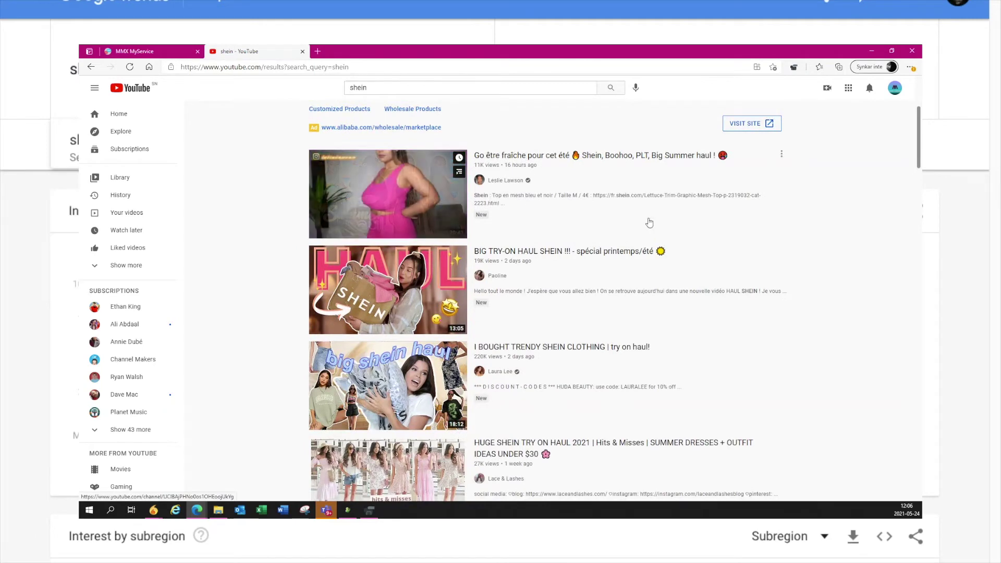
scroll(679, 225, "down", 2)
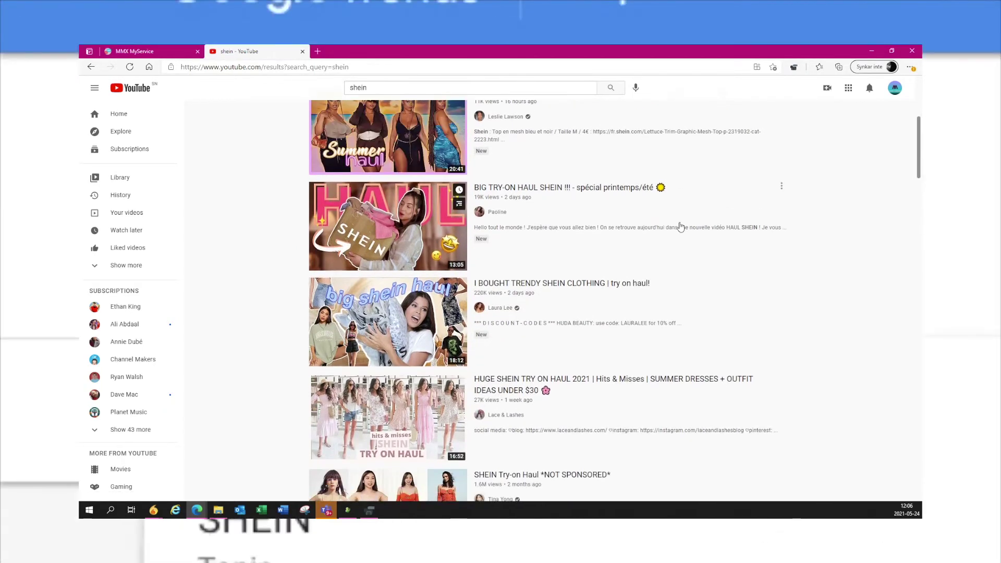
scroll(679, 226, "down", 2)
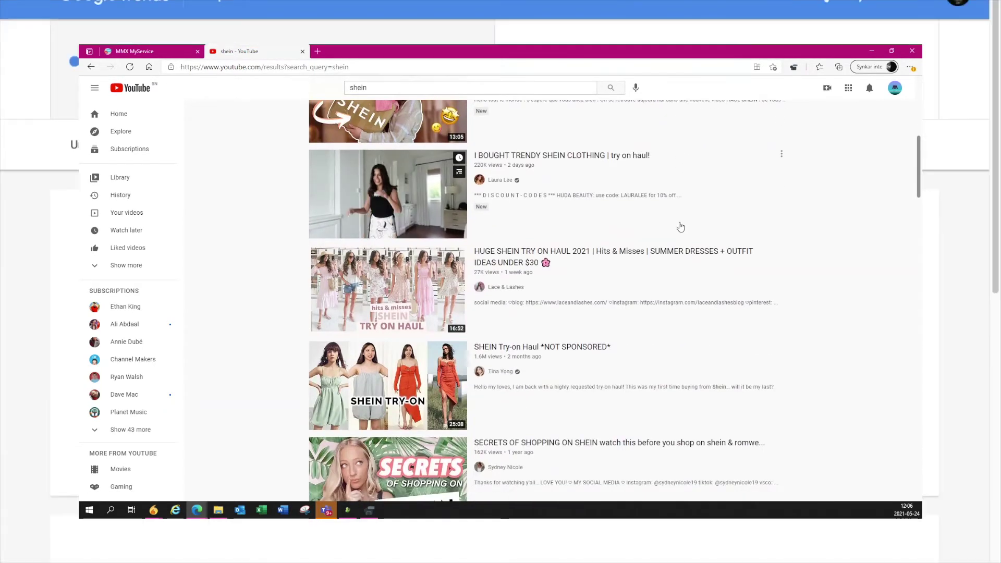
scroll(680, 227, "down", 1)
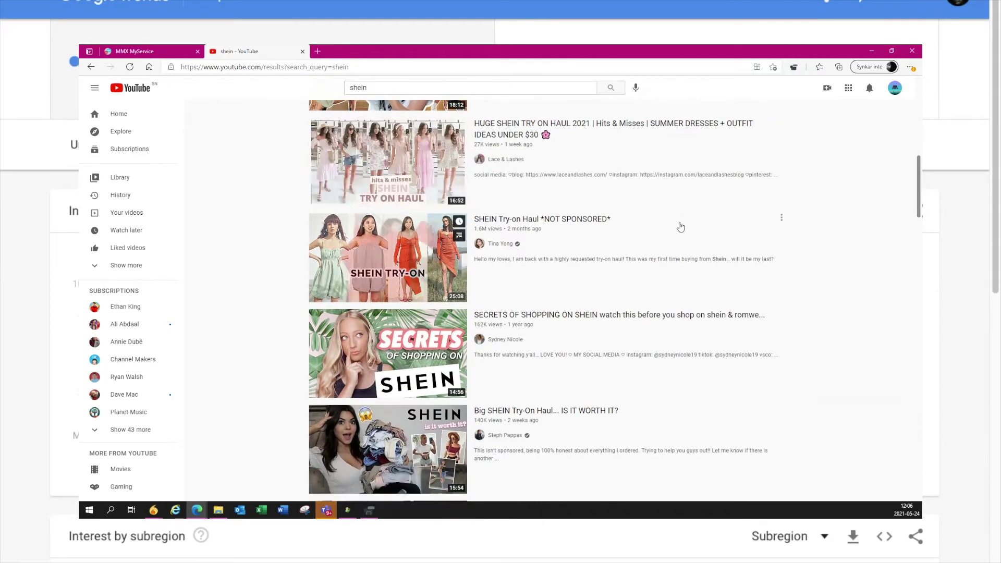
scroll(681, 227, "down", 1)
scroll(681, 227, "down", 1)
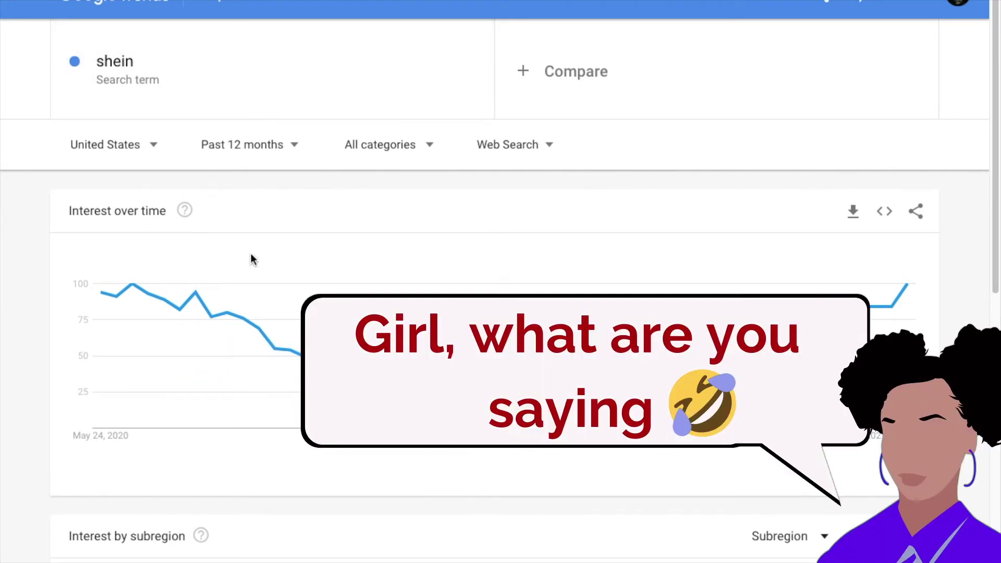
Step: Review the interest by subregion, related topics and related queries for shein in Google Trends
scroll(284, 358, "down", 6)
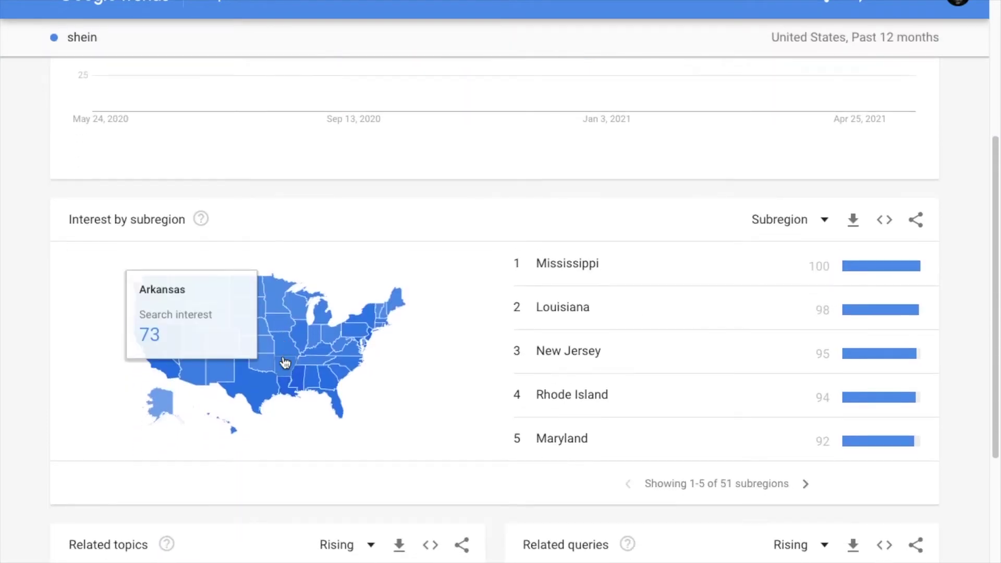
scroll(284, 363, "down", 5)
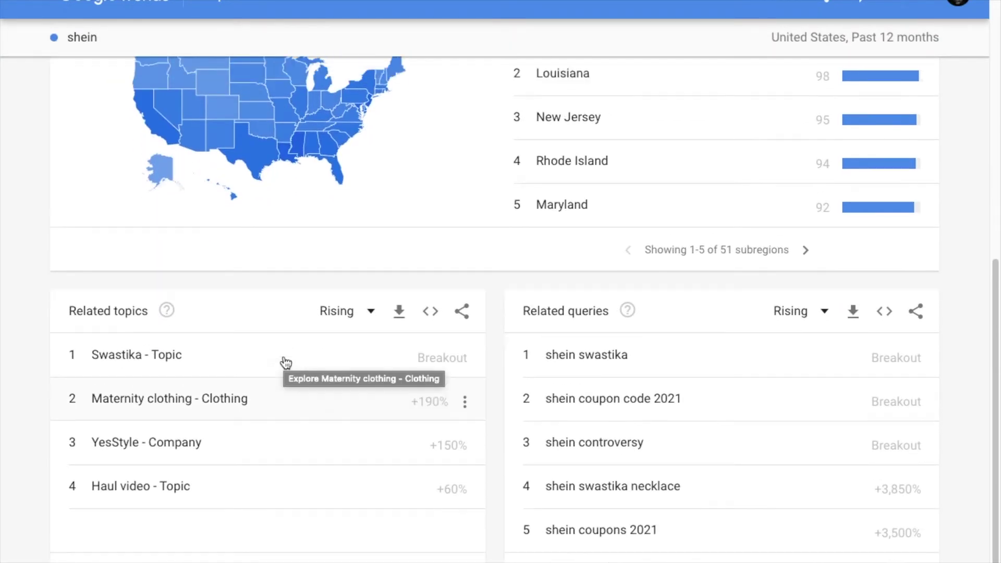
scroll(285, 363, "up", 10)
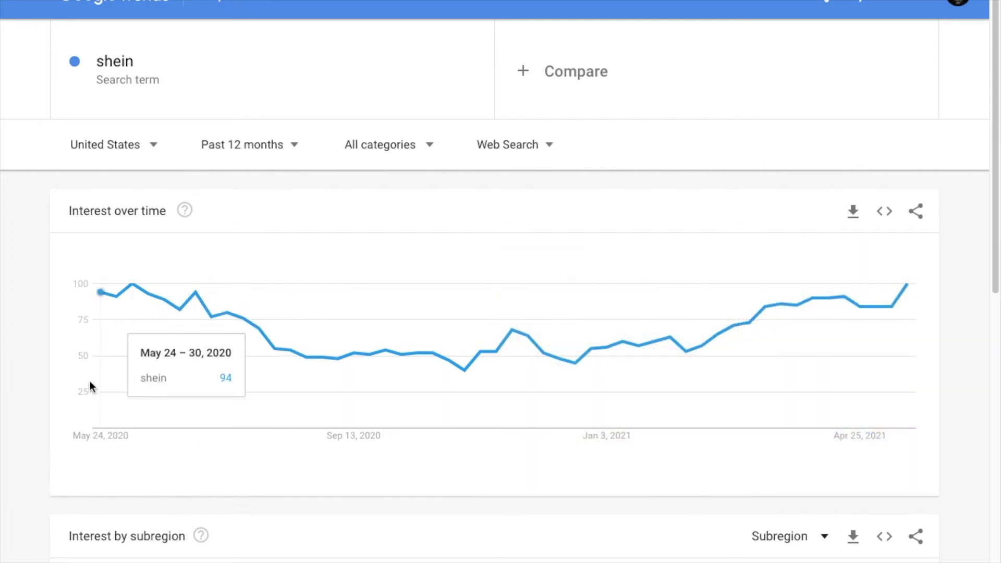
Step: Set the shein time range to Past 30 days and review its trend, subregion interest and related searches
left_click(245, 145)
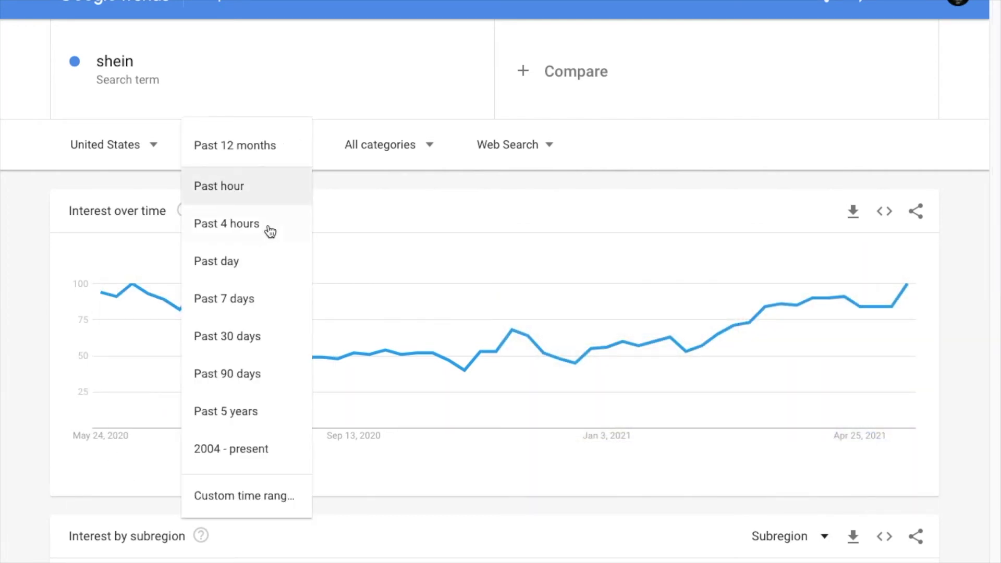
left_click(232, 336)
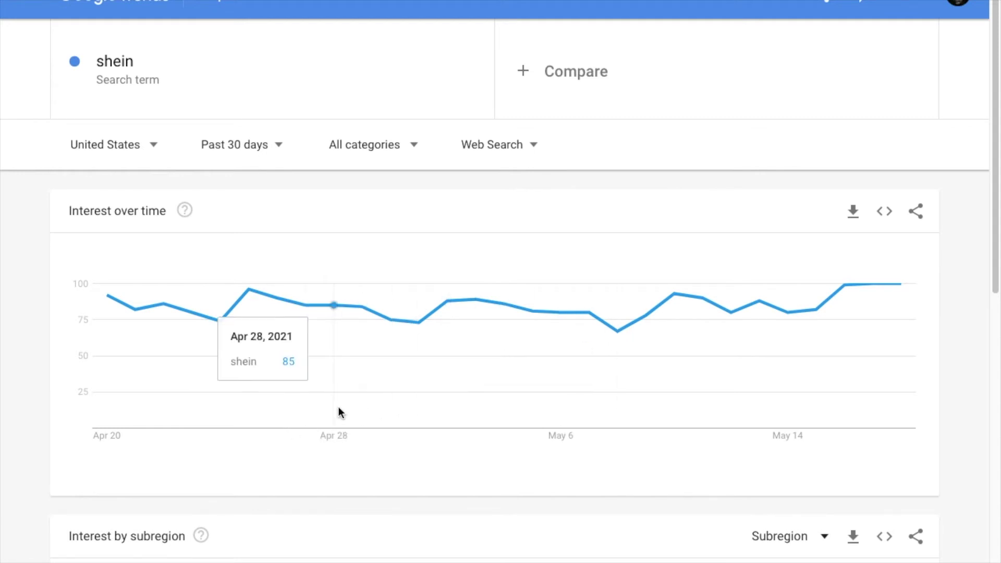
scroll(338, 408, "down", 7)
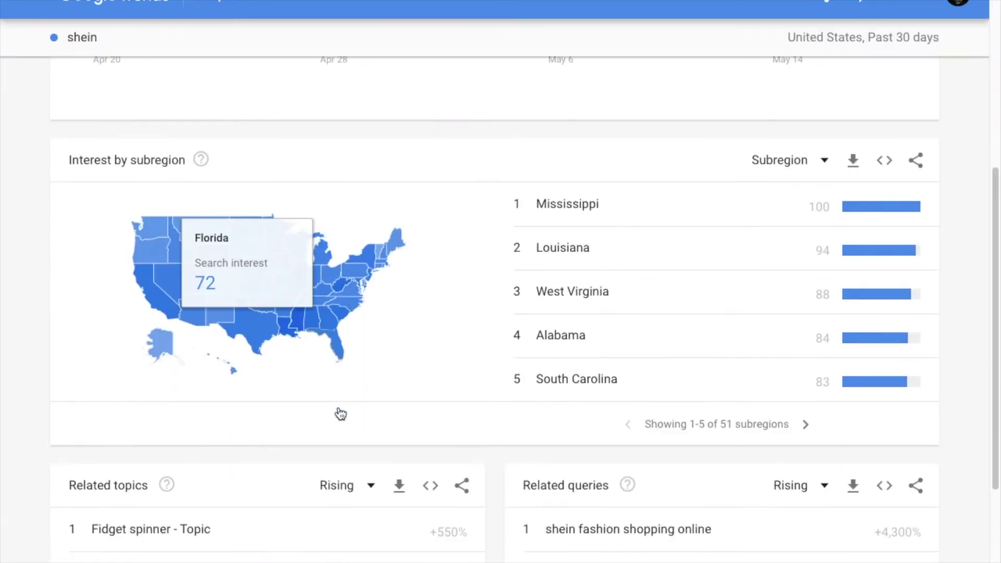
scroll(341, 415, "down", 4)
scroll(595, 339, "up", 6)
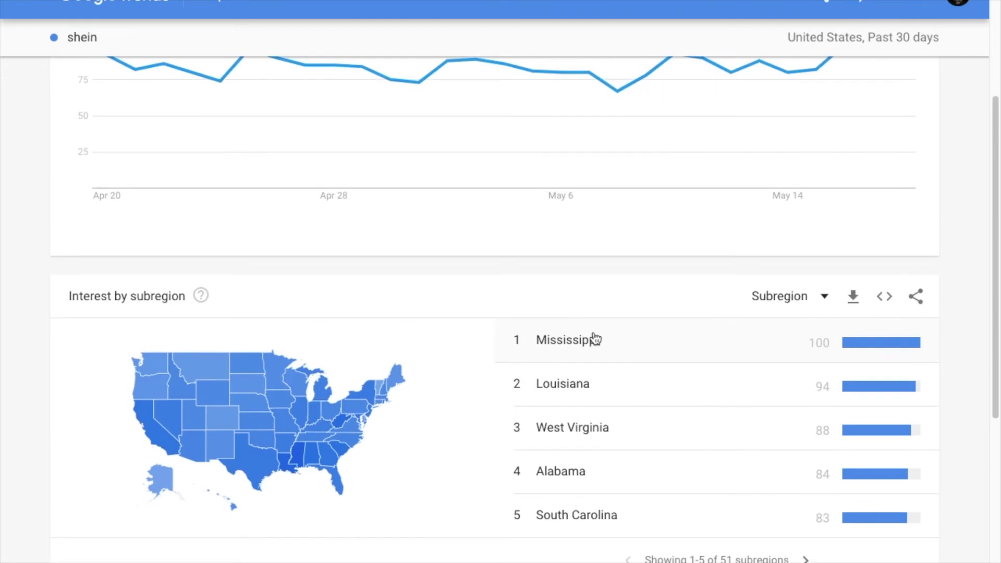
scroll(595, 338, "up", 4)
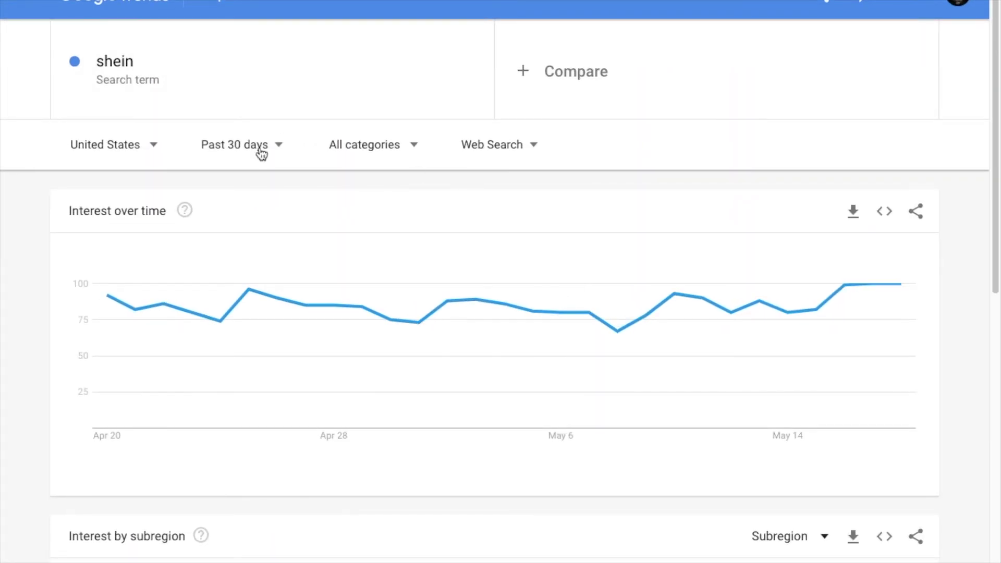
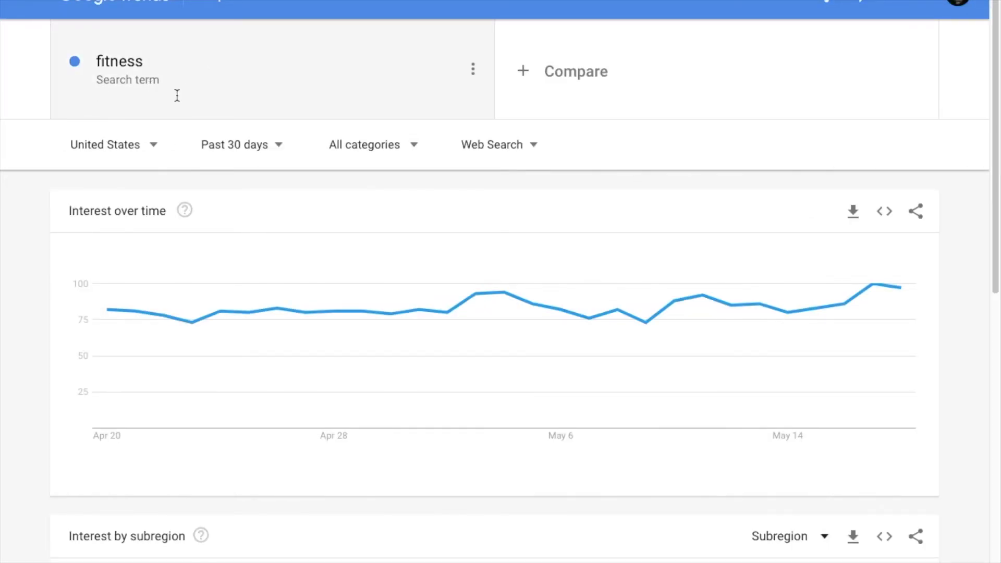
Step: Replace the search term fitness with "among us" and set the time range to Past 12 months
left_click(125, 51)
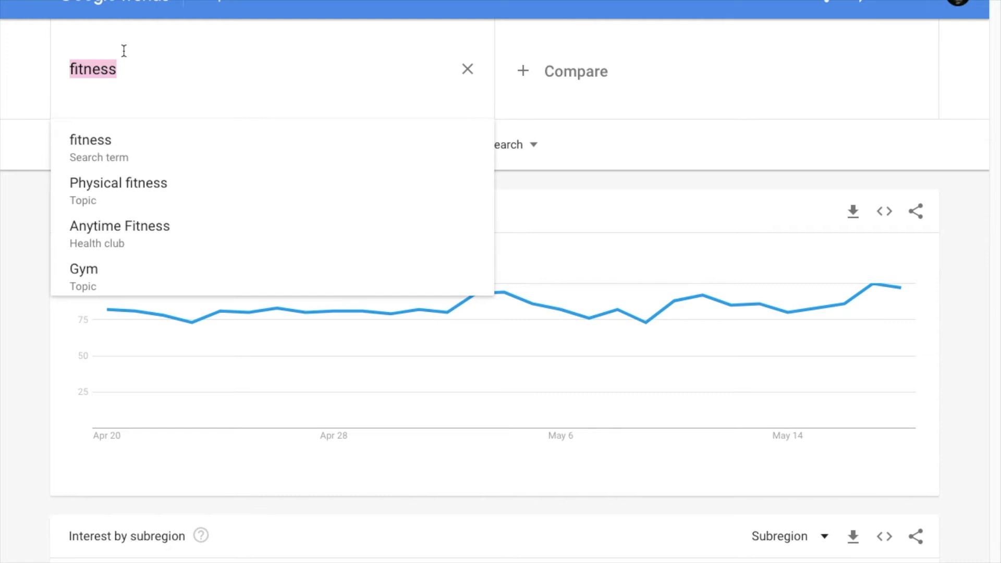
key("BackSpace")
type("amo")
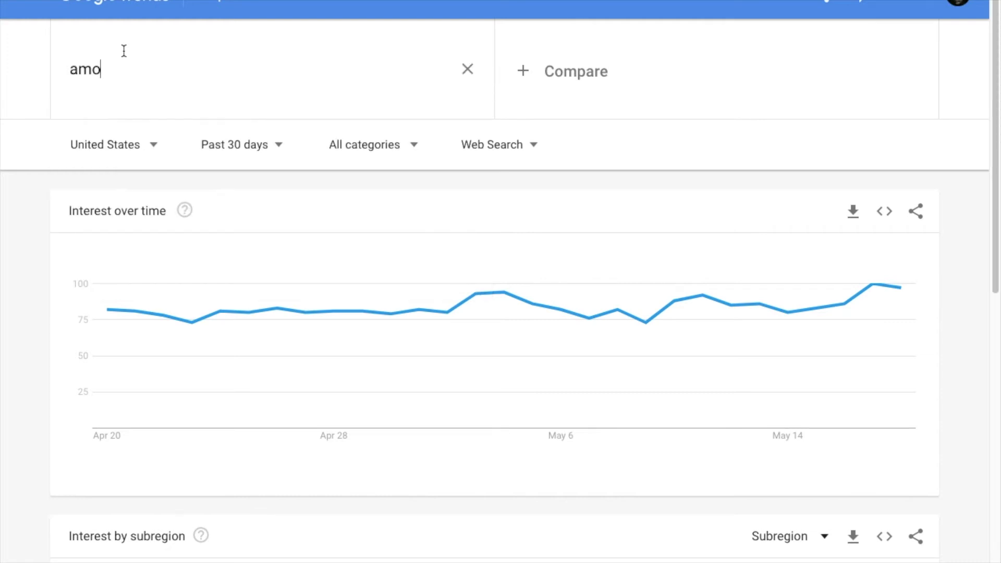
type("ng us")
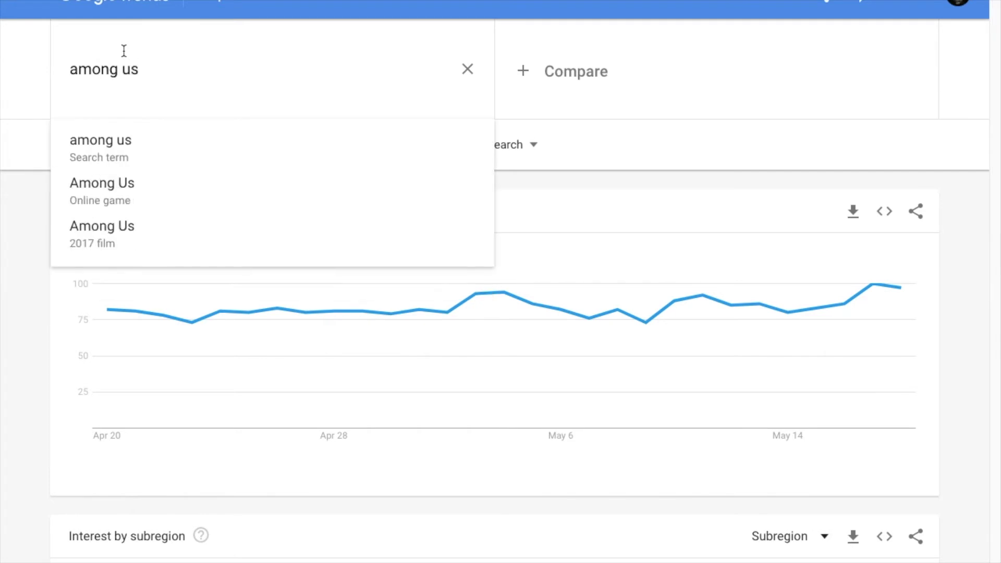
key("Return")
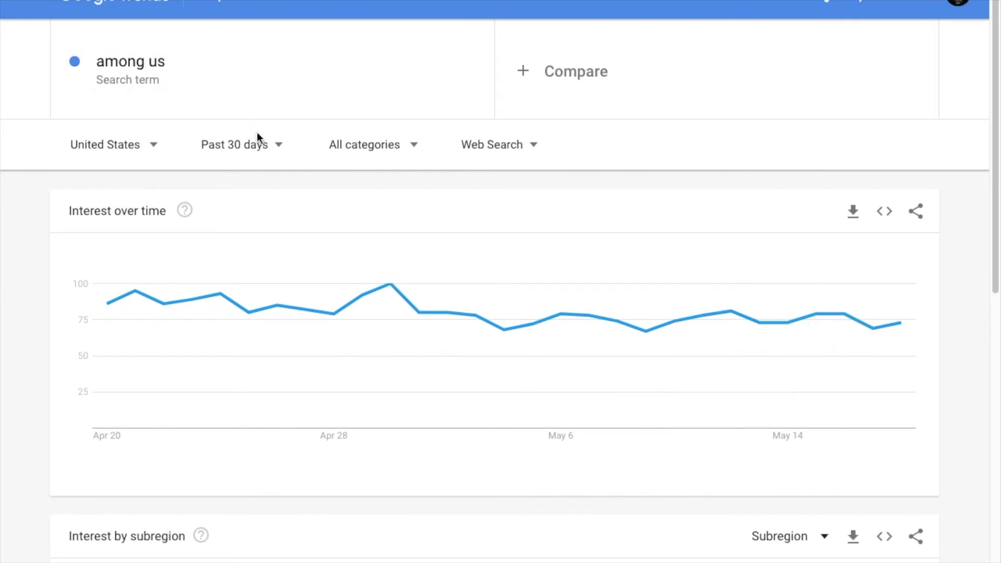
left_click(253, 157)
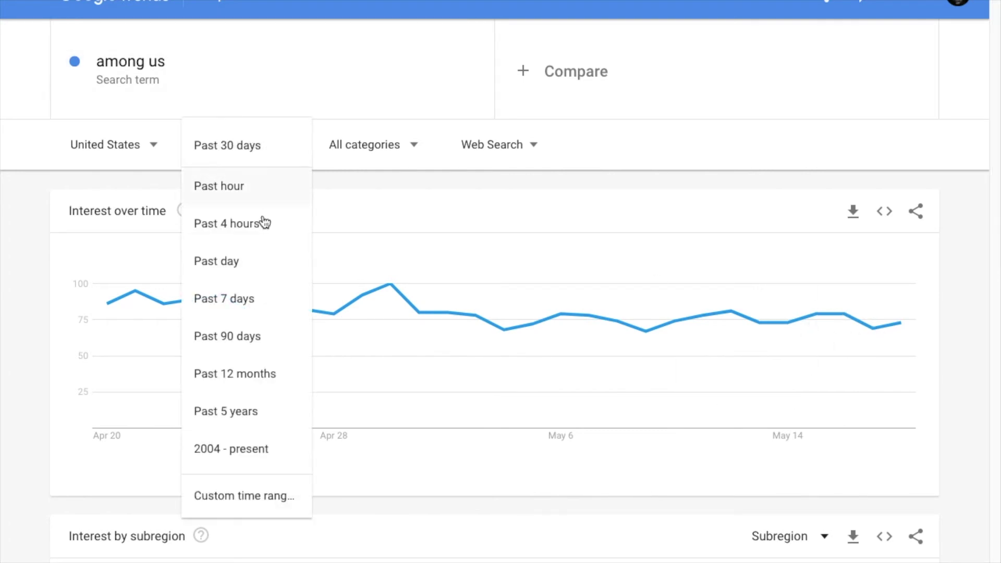
left_click(237, 386)
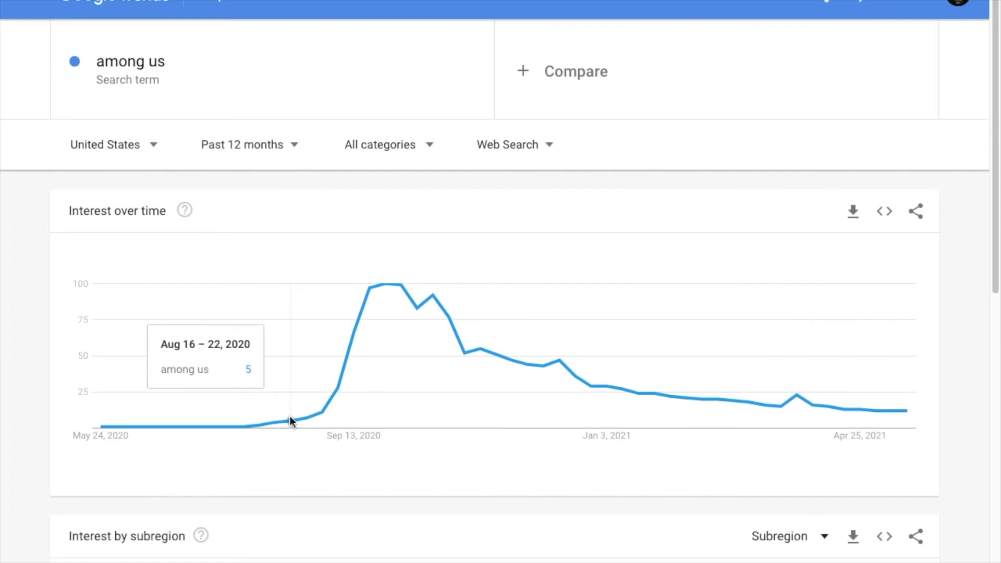
Step: Review among us's interest over time, interest by subregion, related topics and related queries for the United States
scroll(287, 417, "down", 5)
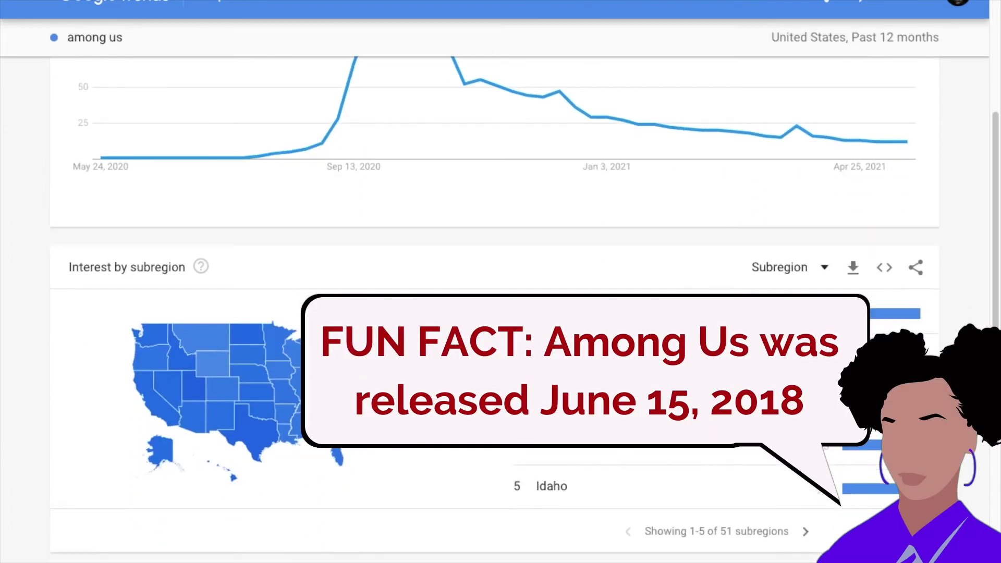
scroll(99, 336, "up", 3)
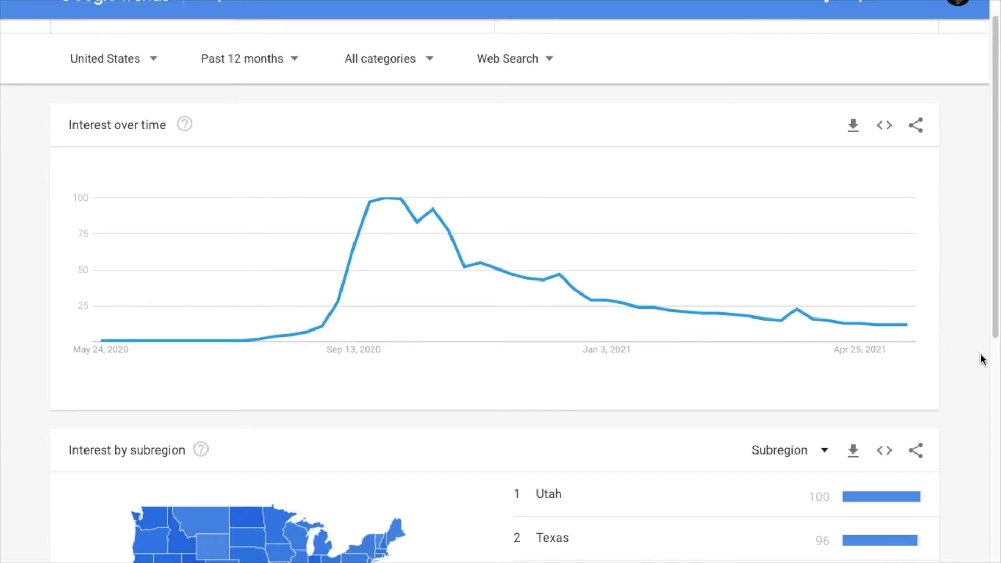
mouse_move(880, 336)
scroll(881, 336, "down", 5)
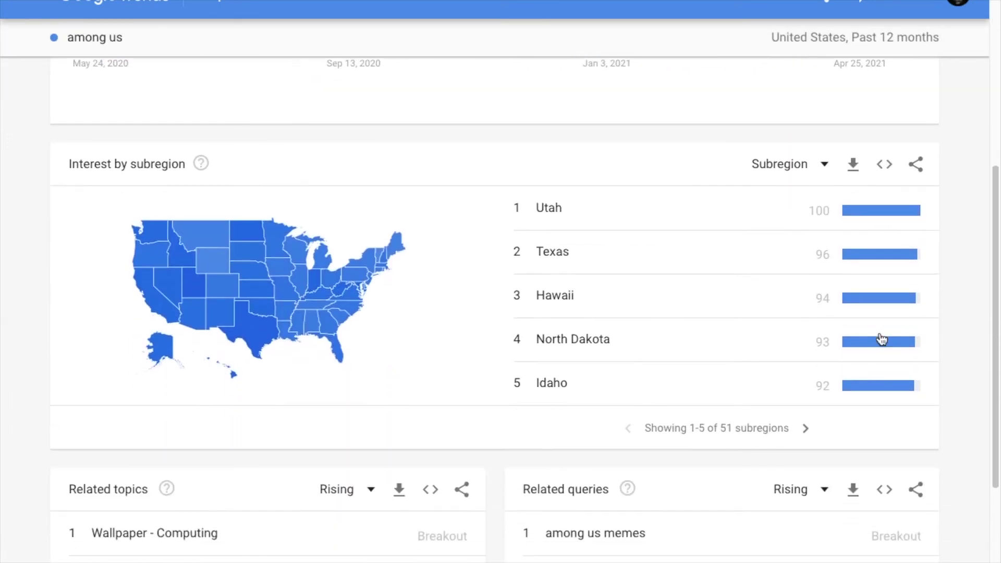
scroll(882, 339, "down", 2)
scroll(881, 339, "up", 2)
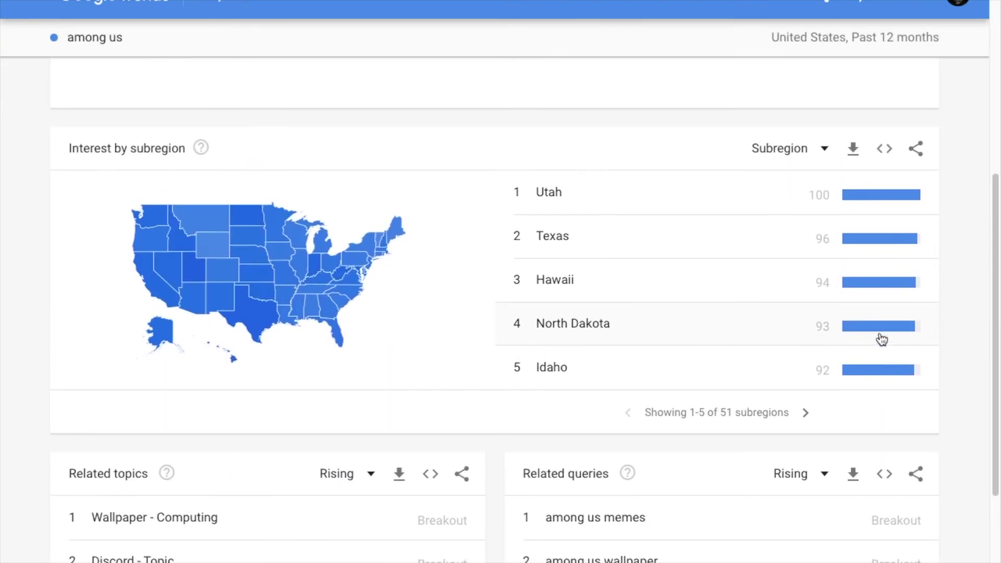
scroll(882, 339, "down", 3)
scroll(881, 340, "down", 1)
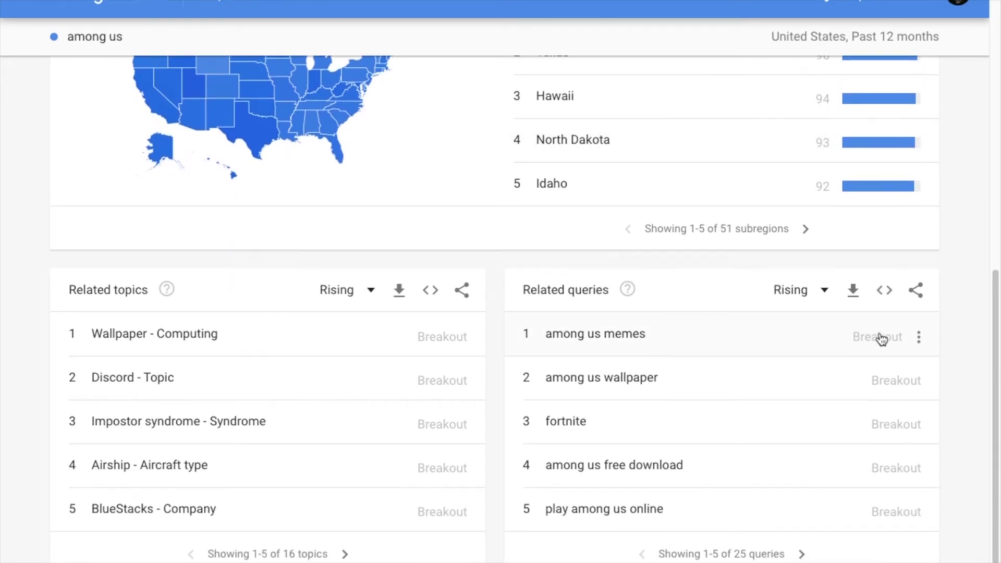
scroll(881, 339, "up", 2)
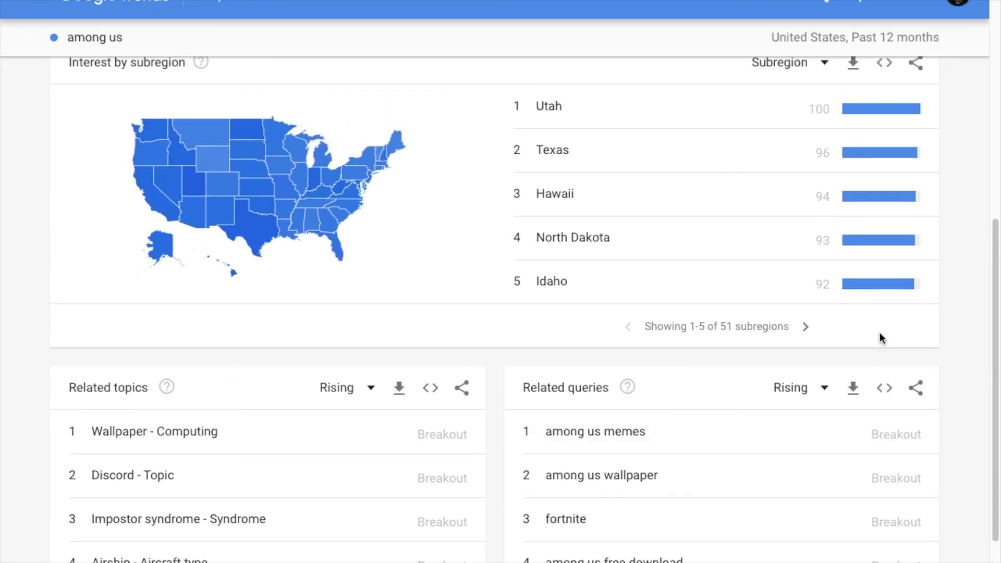
scroll(880, 338, "up", 8)
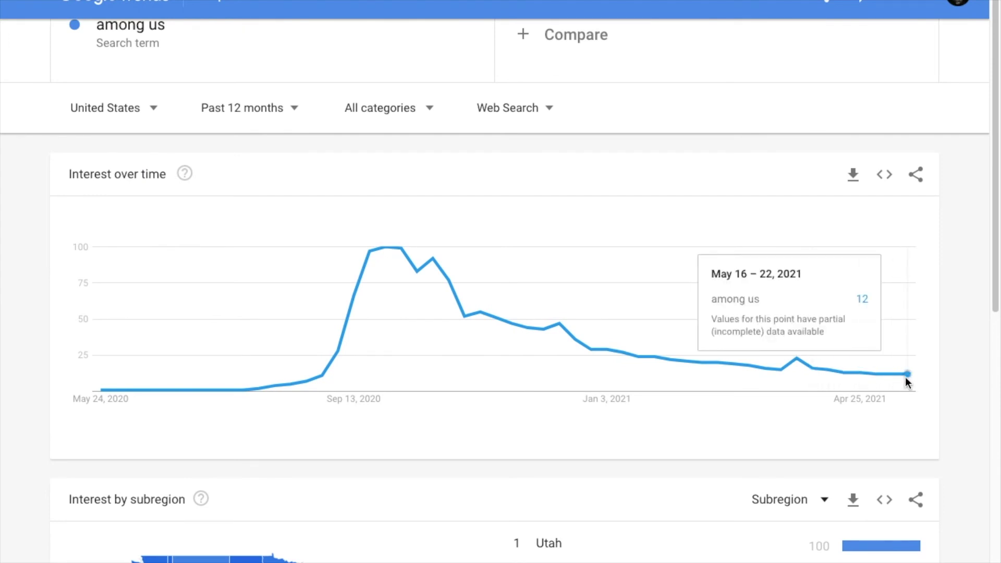
scroll(327, 123, "down", 1)
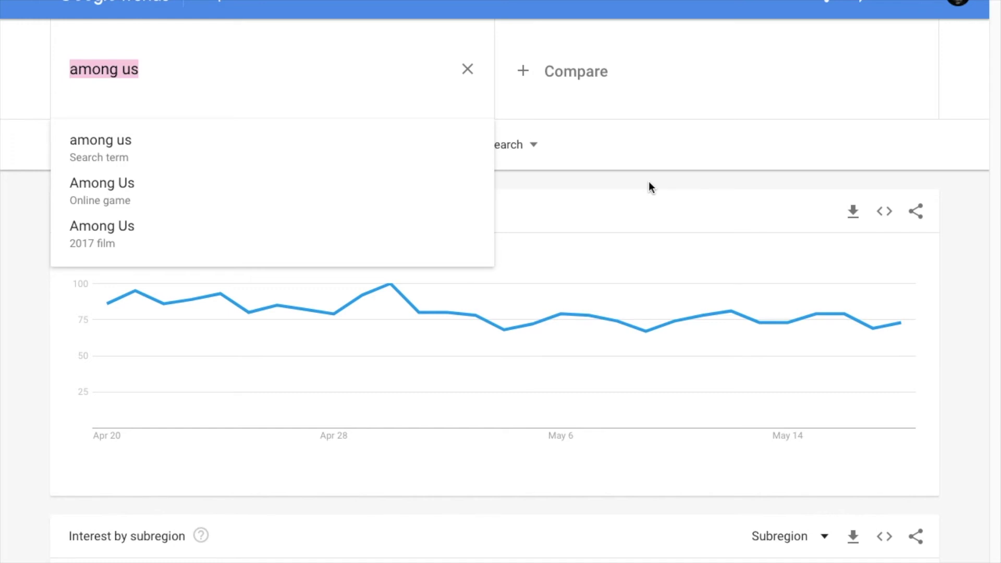
Step: Replace the search term with "cooking" and review its interest over time for the past 12 months
type("cooking")
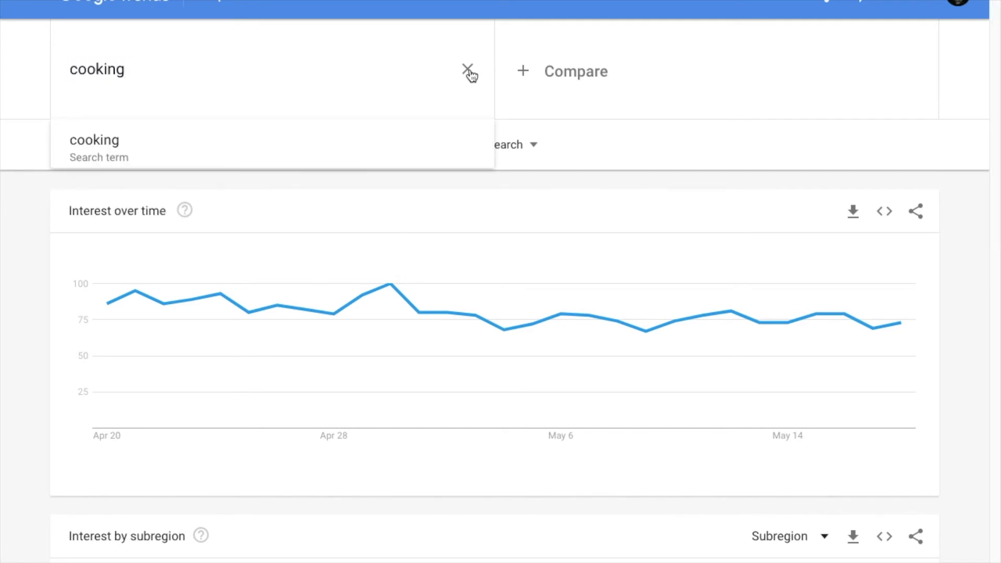
key("Return")
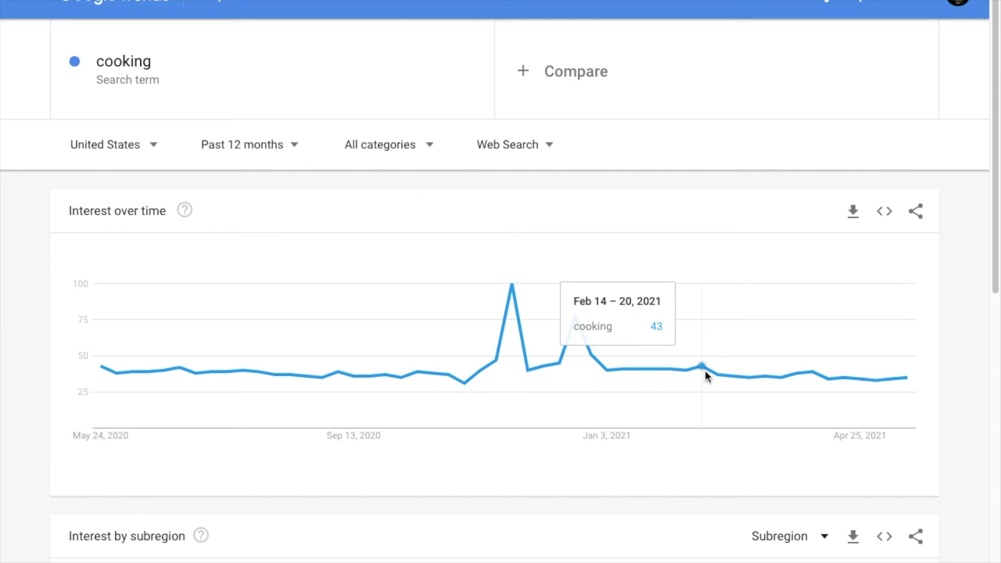
scroll(705, 370, "down", 5)
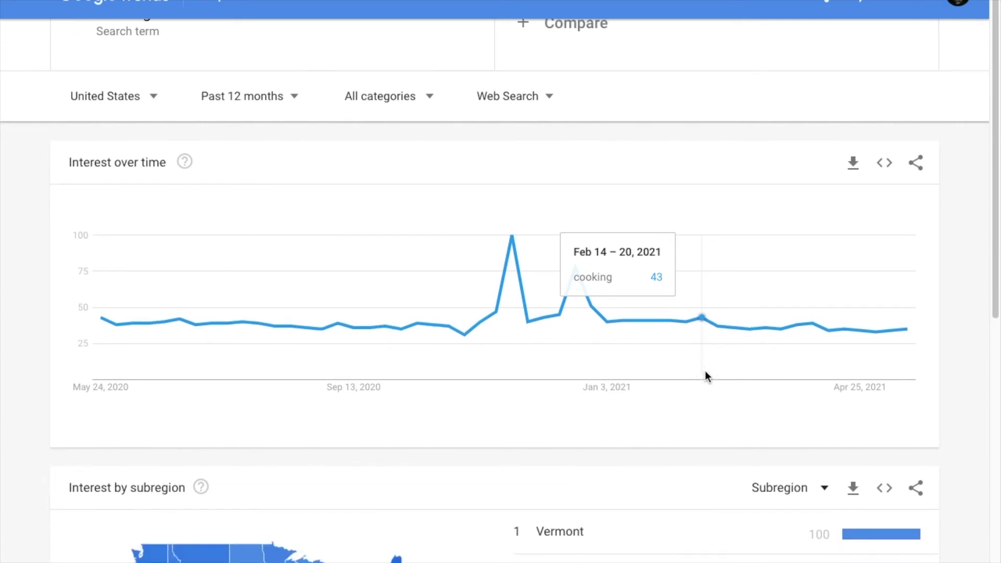
scroll(707, 378, "up", 5)
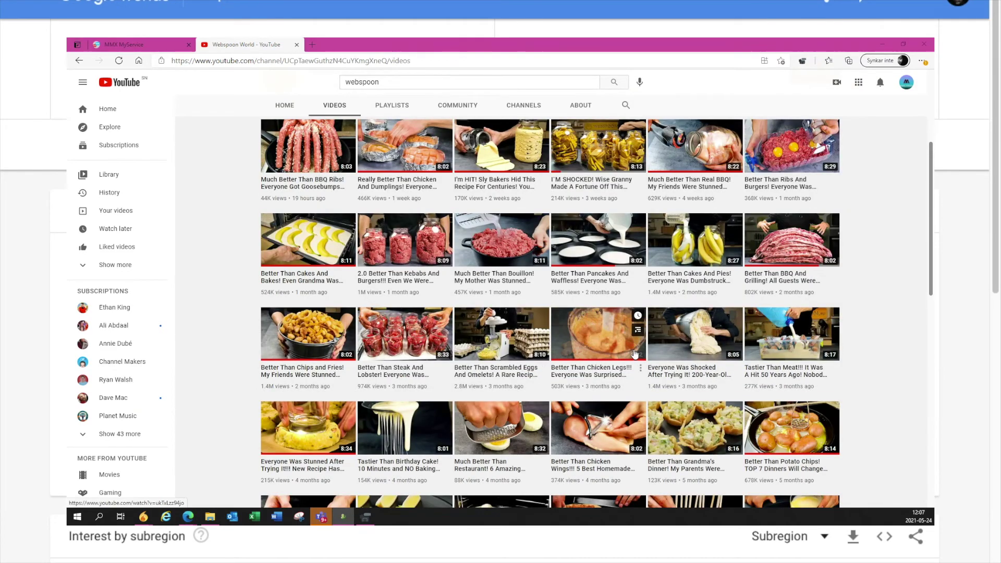
Step: Replace the search term cooking with "woodworking" and look up its search interest
type("wo")
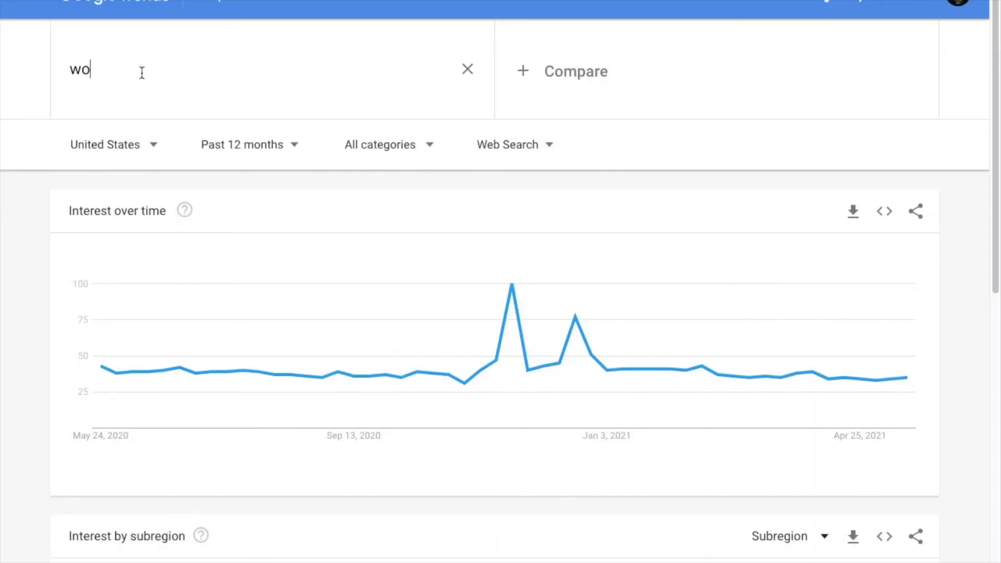
type("odw")
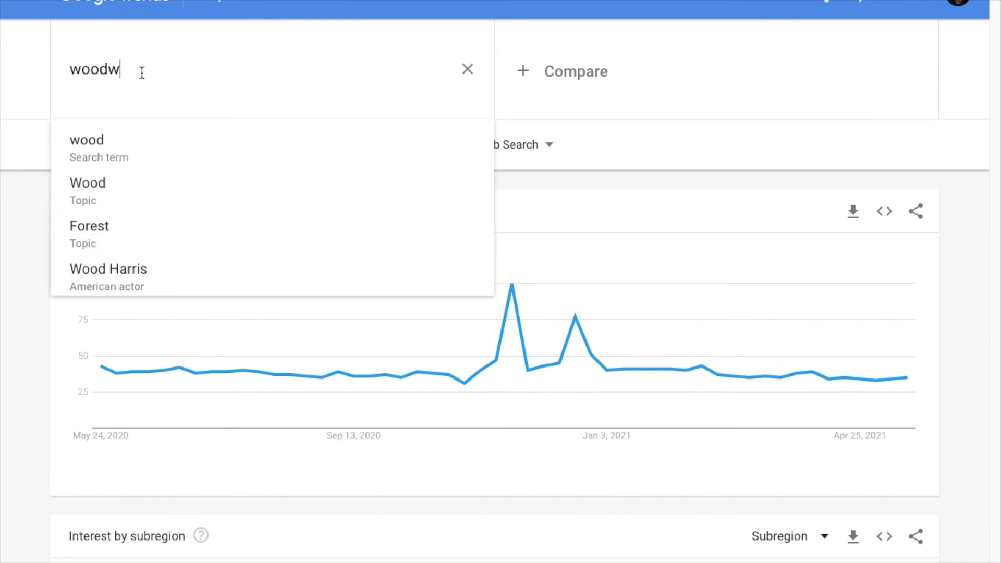
type("orking")
key("Return")
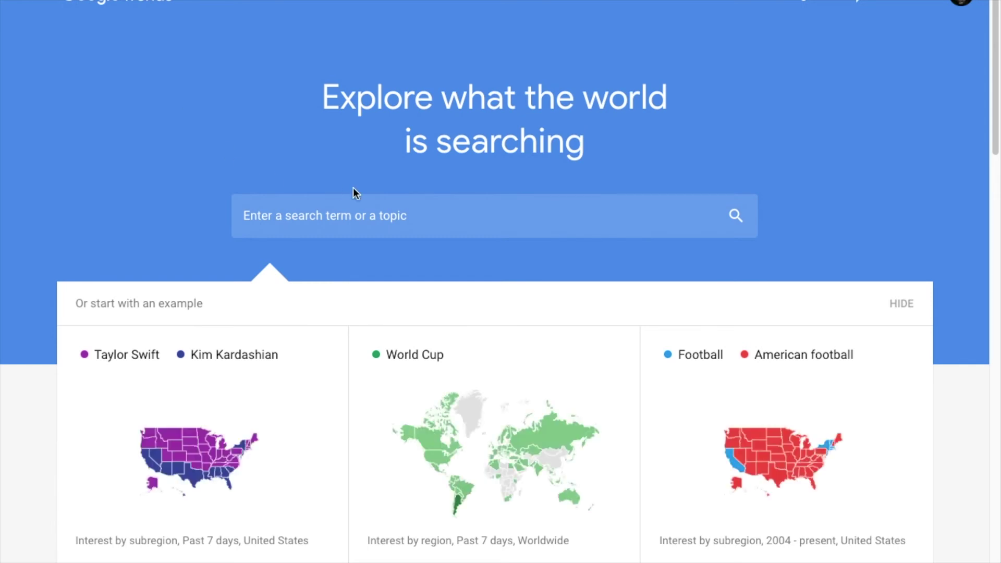
Step: Look over the example comparisons and the recently trending global searches on the Google Trends home page
scroll(284, 201, "down", 5)
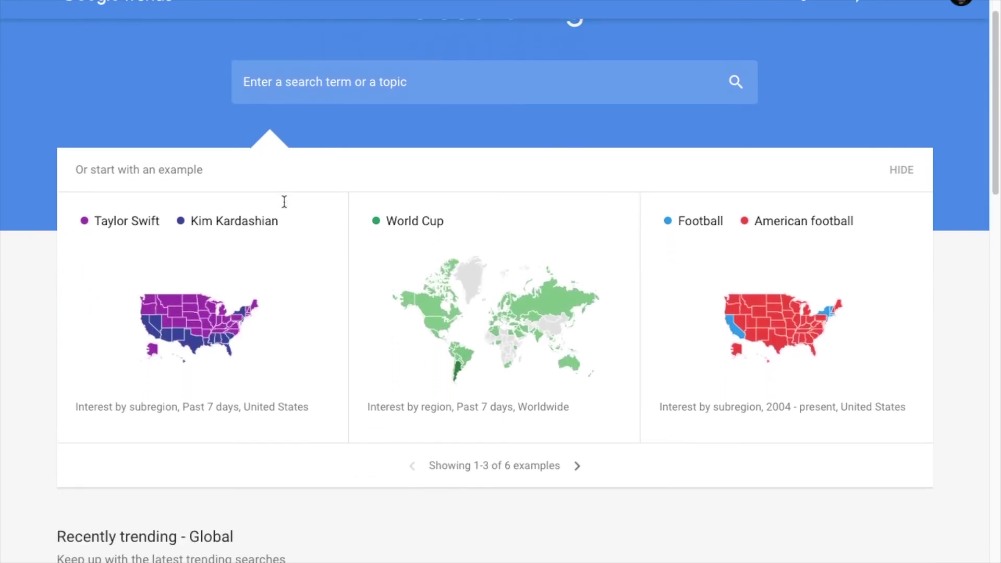
scroll(285, 209, "down", 1)
scroll(284, 208, "up", 4)
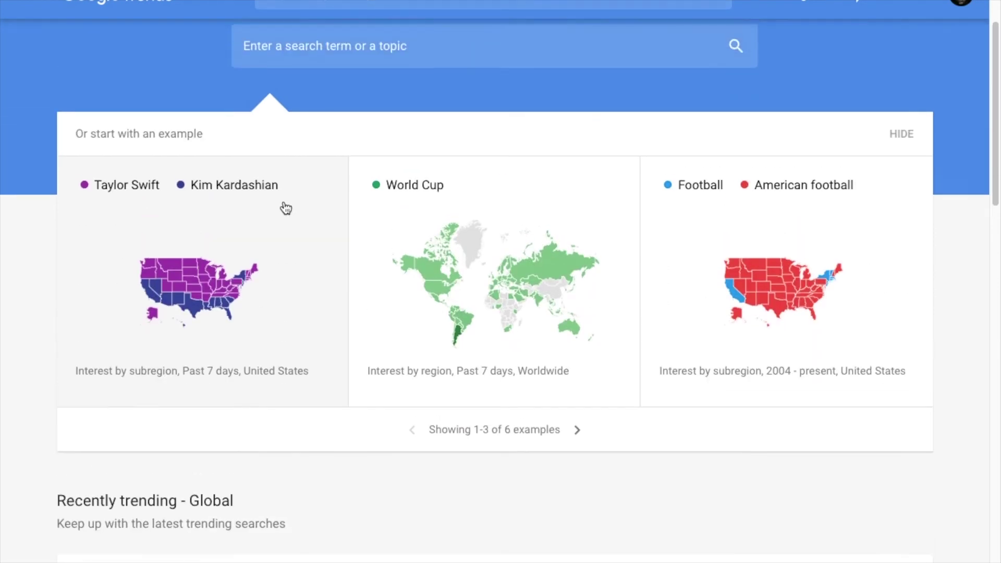
scroll(286, 209, "down", 2)
scroll(286, 209, "down", 1)
scroll(284, 207, "up", 6)
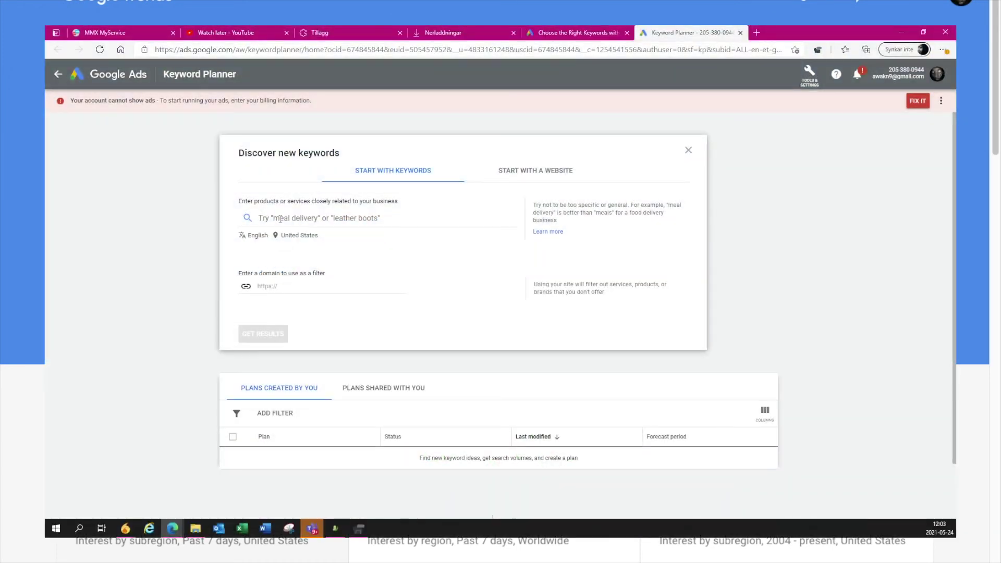
Step: Switch to Google Ads Keyword Planner, get keyword ideas for "youtube seo" and look through the suggested keywords
type("youtube seo")
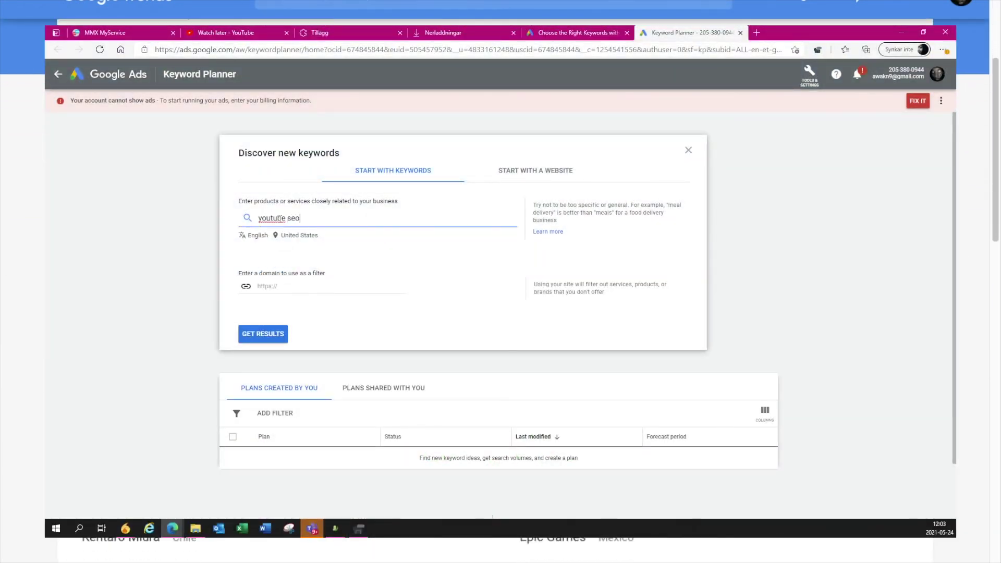
key("Return")
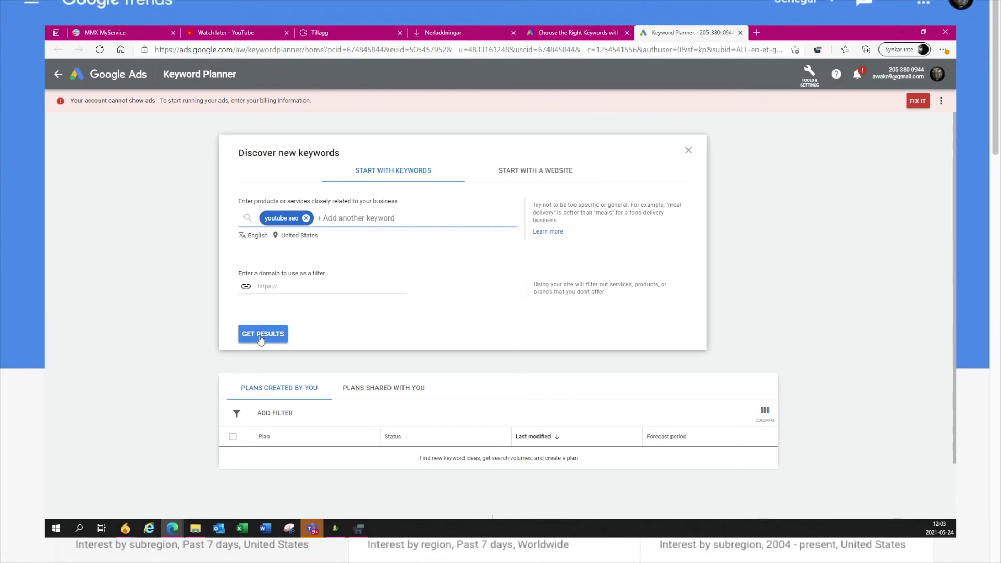
left_click(259, 337)
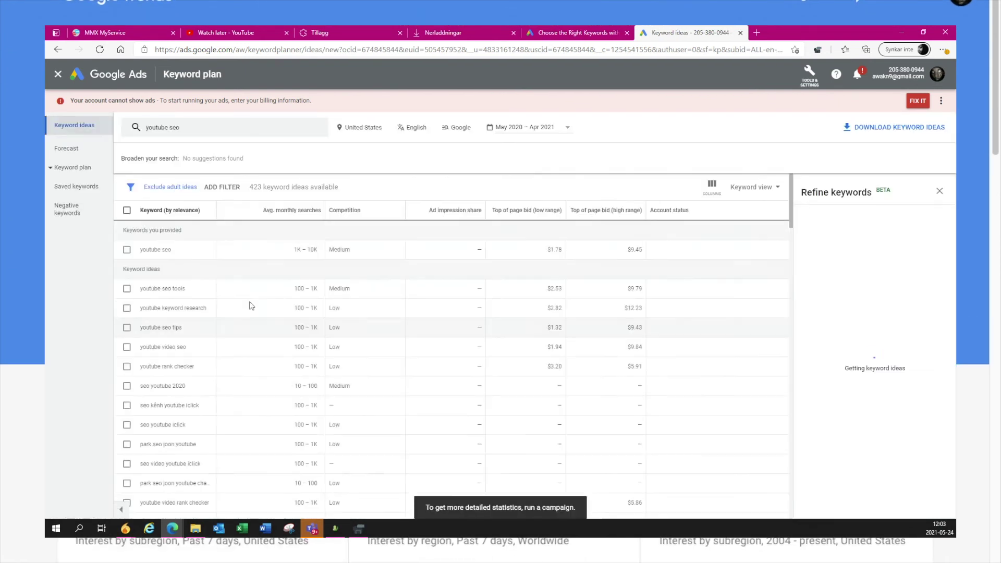
scroll(236, 280, "down", 4)
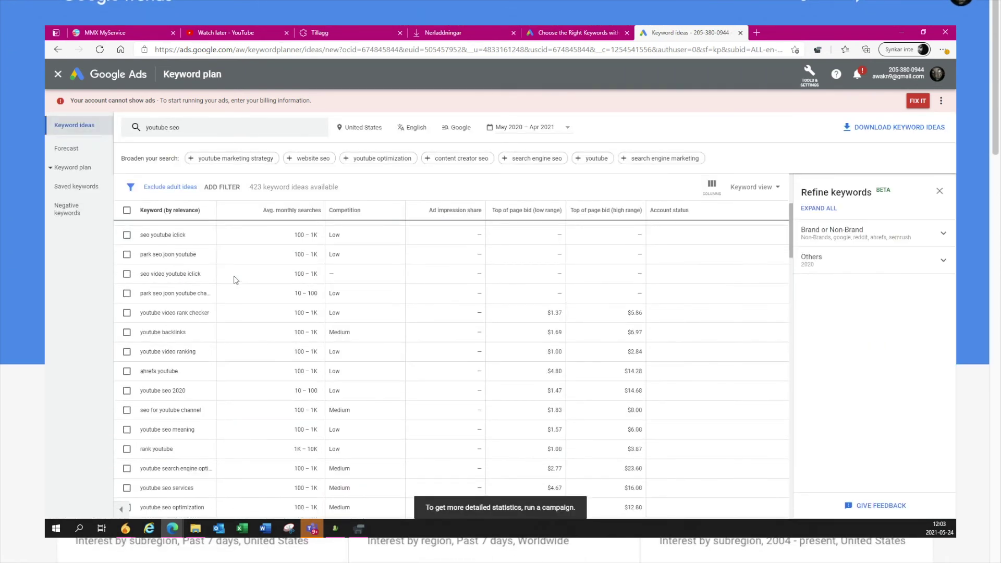
Step: Switch to Google Trends and search for "how to get more subscribers"
type("ho")
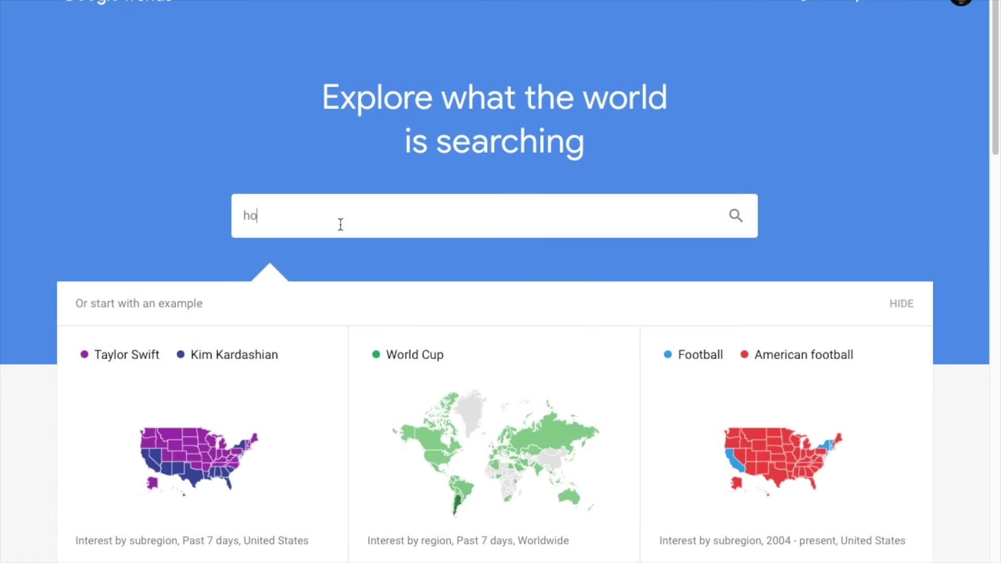
type("w to")
type("get more subscribers")
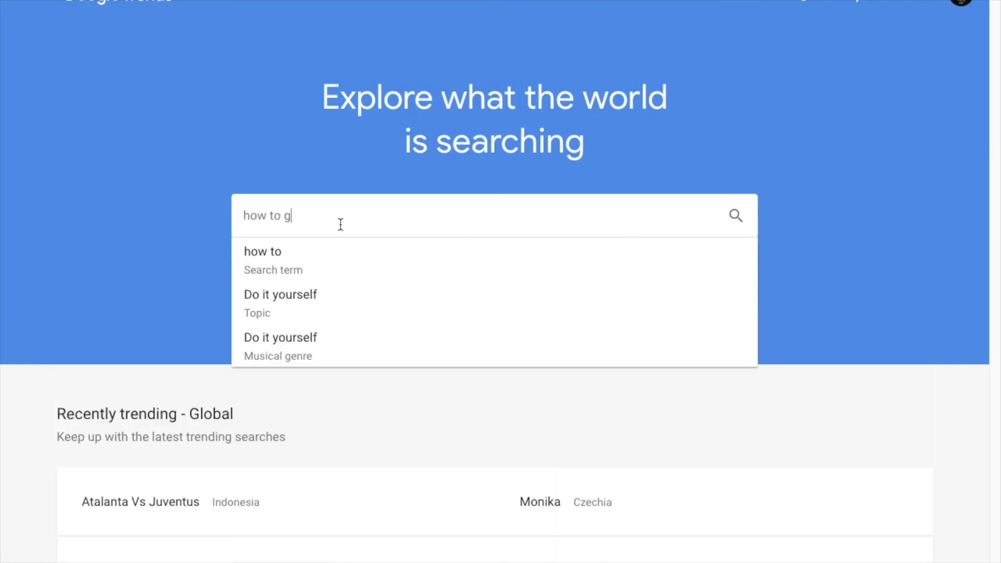
key("Return")
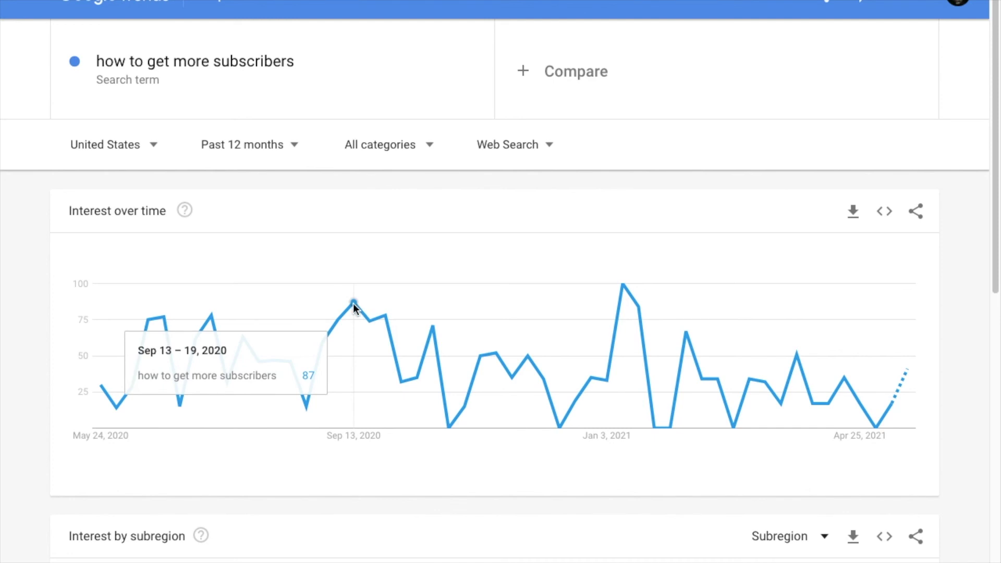
Step: Review the interest over time, interest by subregion, related topics and related queries for "how to get more subscribers"
scroll(757, 370, "down", 5)
scroll(759, 374, "down", 3)
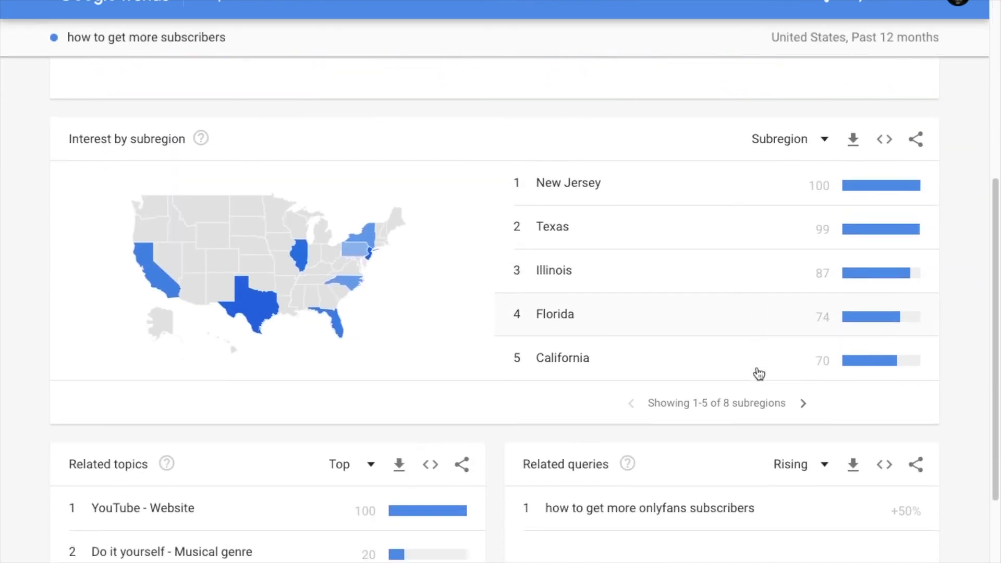
scroll(415, 275, "down", 2)
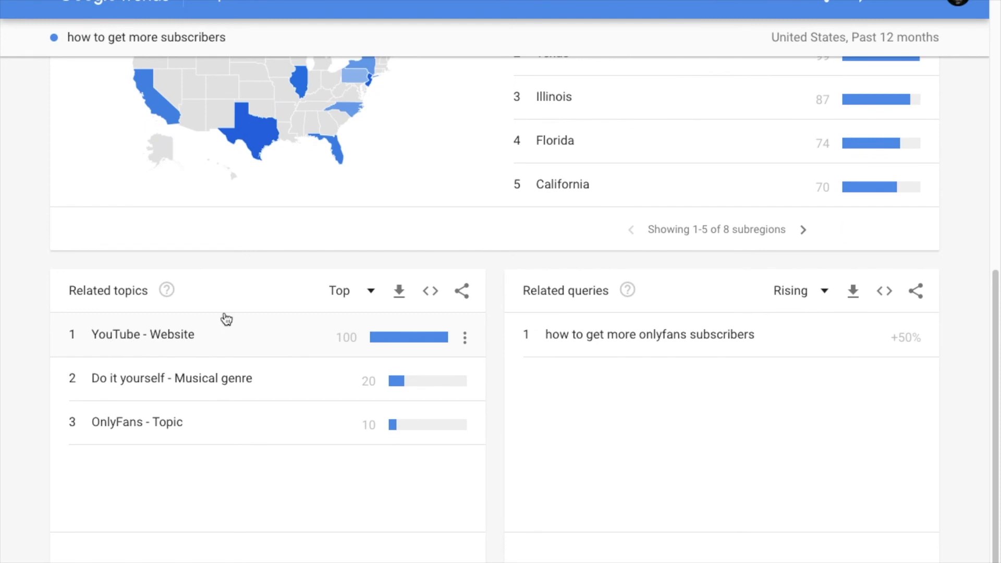
scroll(136, 344, "up", 9)
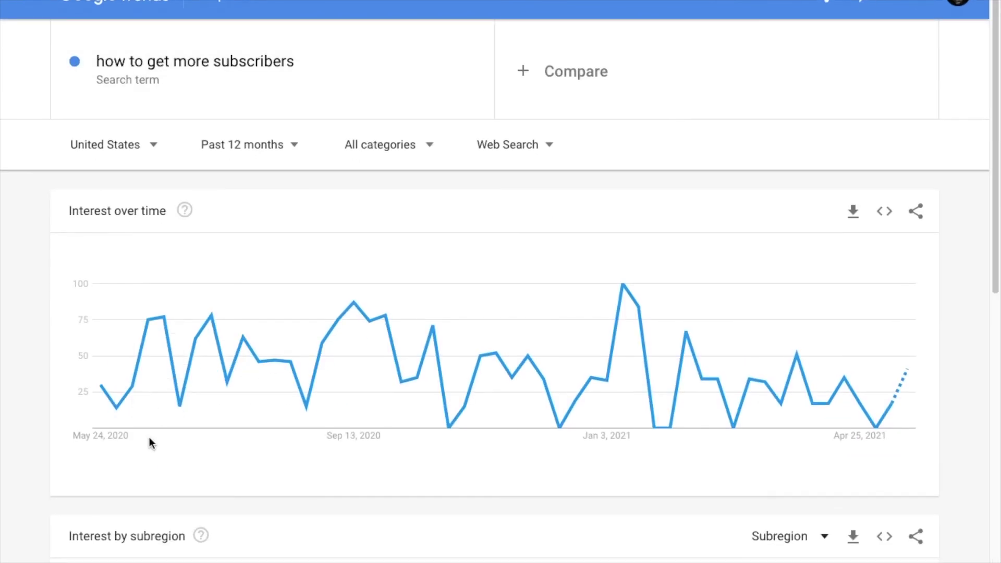
scroll(150, 440, "down", 9)
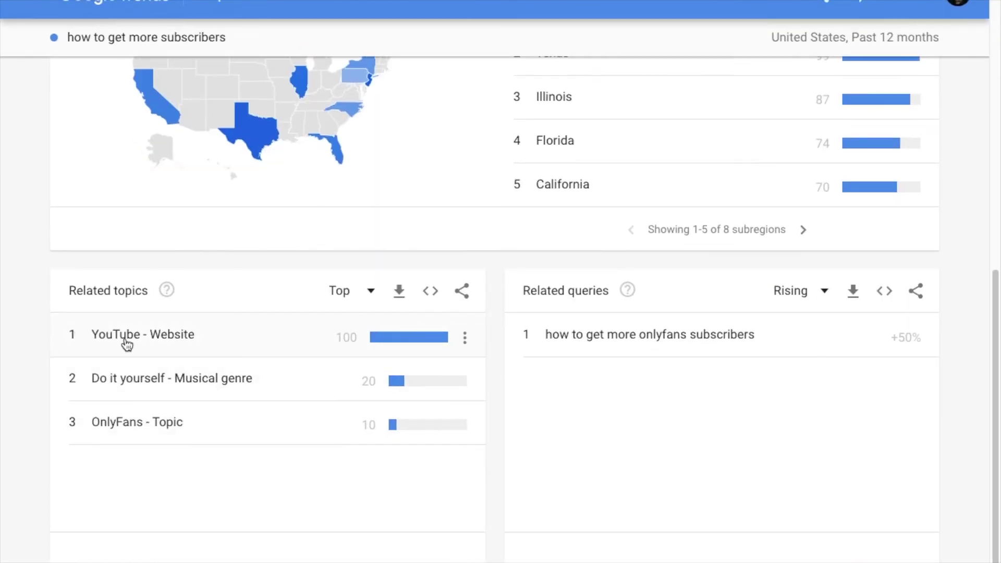
Step: Change the search term to "youtube seo" and look over its interest over time, related topics and related queries
scroll(197, 428, "up", 9)
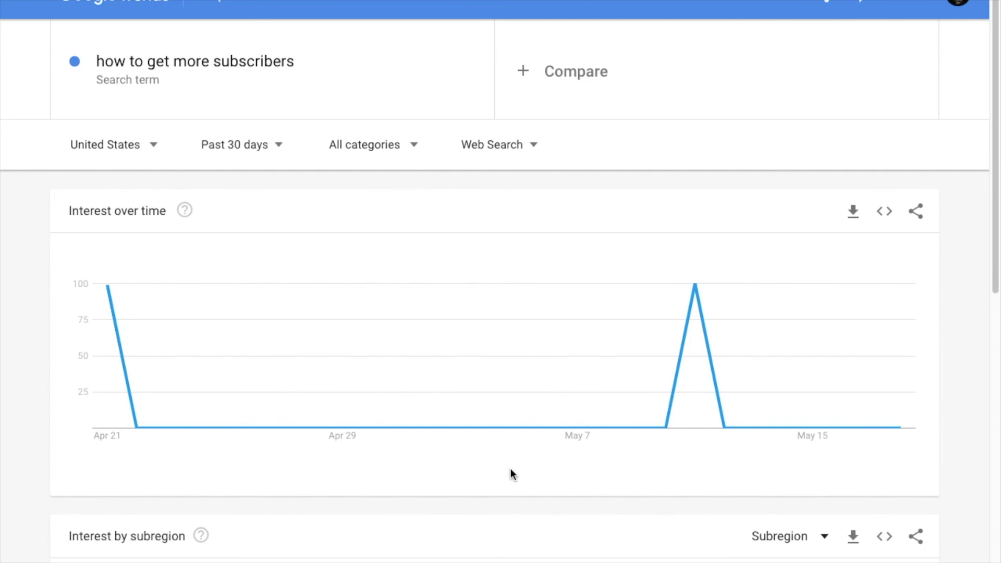
left_click(206, 58)
key("BackSpace")
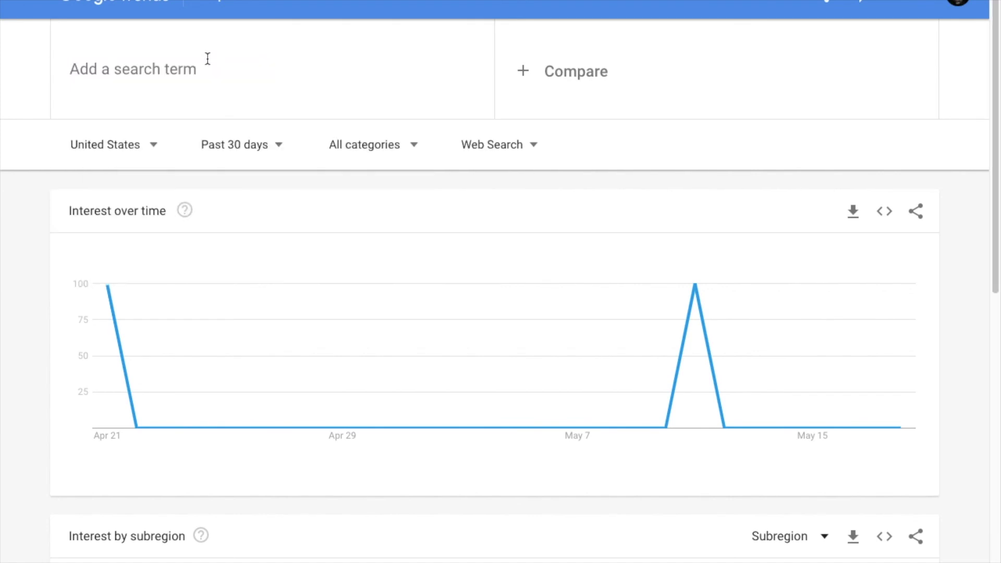
type("youtube seo")
key("Return")
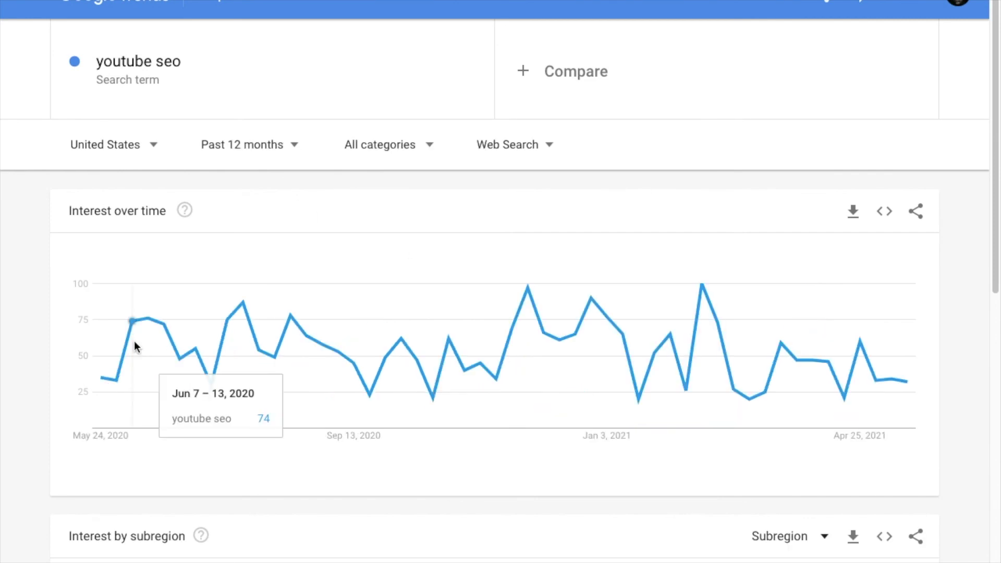
scroll(628, 339, "down", 10)
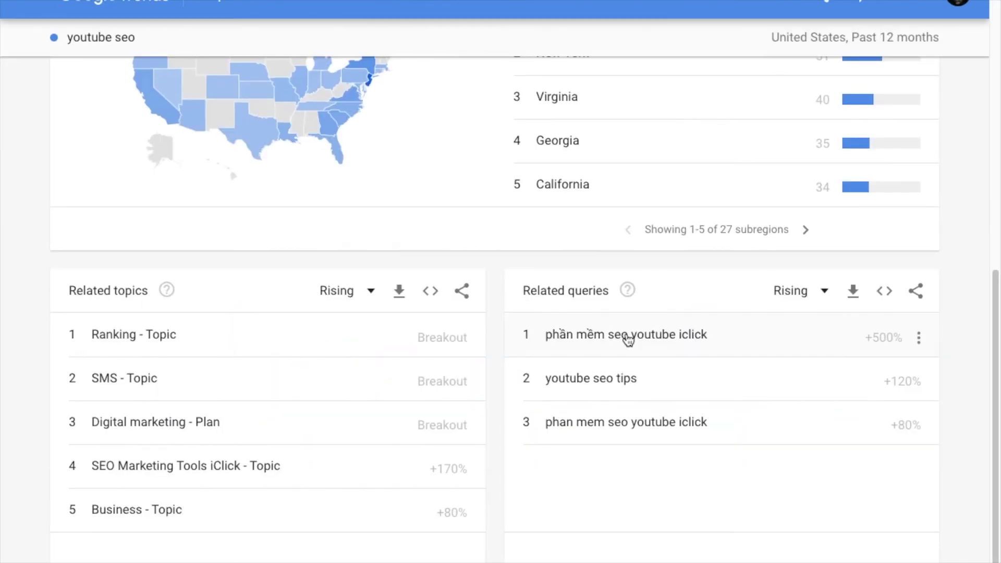
Step: Change the search term to "thumbnails" and review its interest over time, interest by subregion, related topics and related queries
left_click(101, 37)
type("thumb")
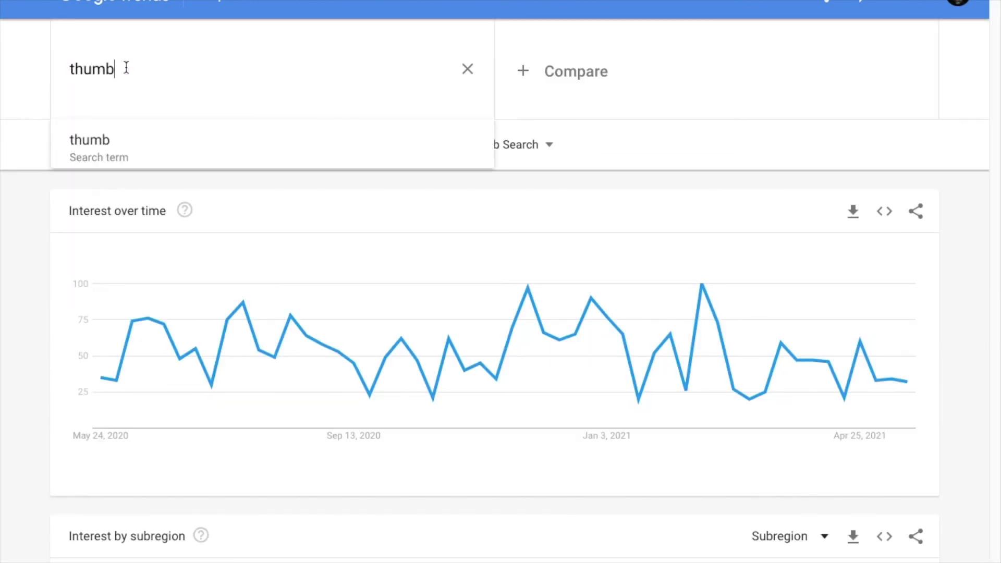
type("nails")
key("Return")
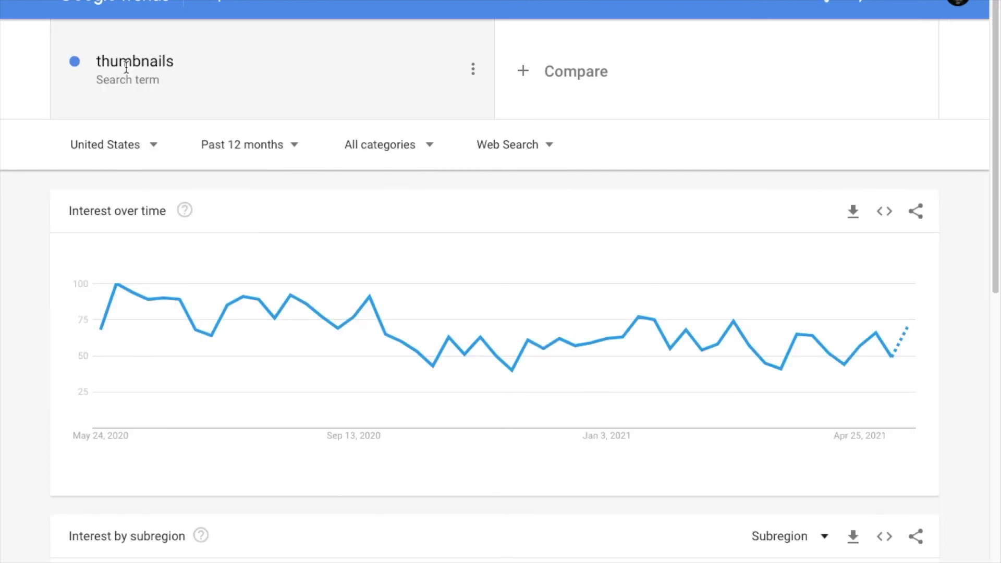
scroll(603, 364, "down", 10)
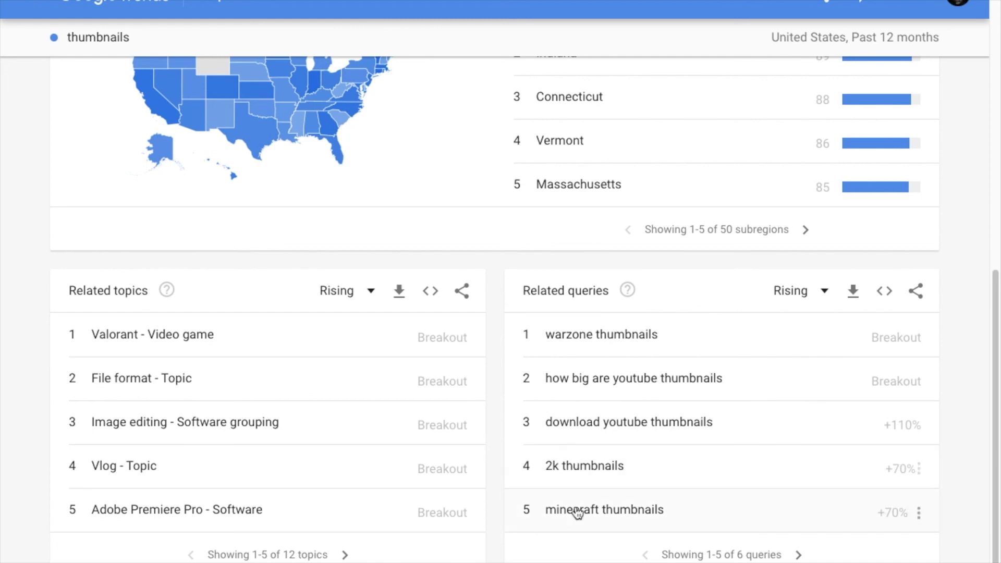
scroll(666, 505, "up", 1)
scroll(666, 505, "down", 1)
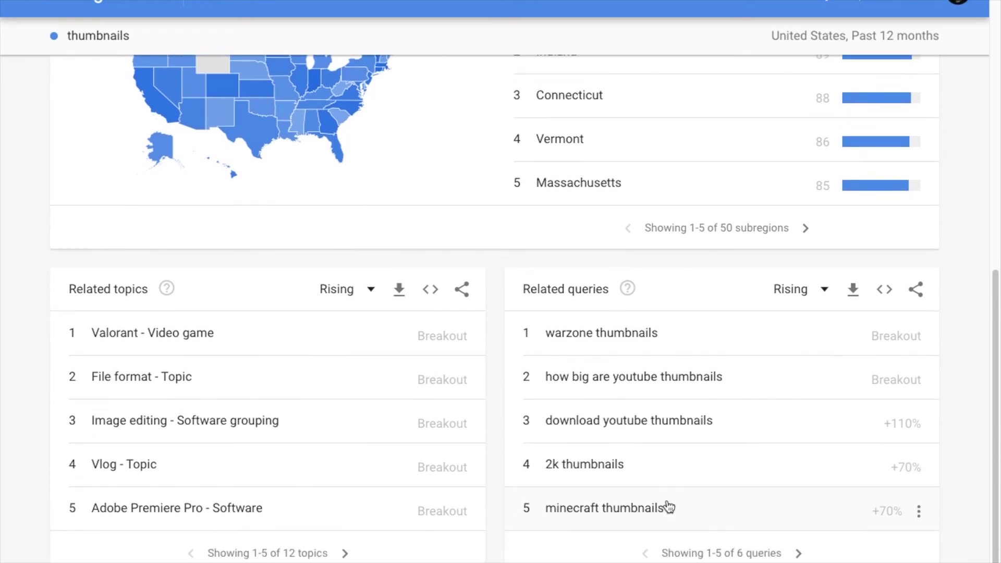
scroll(455, 498, "up", 10)
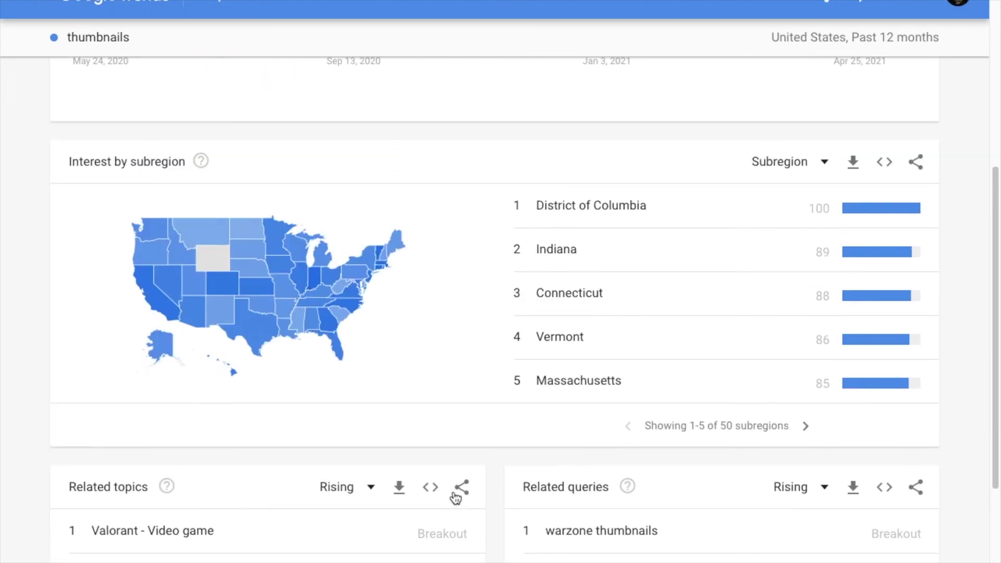
scroll(454, 493, "up", 2)
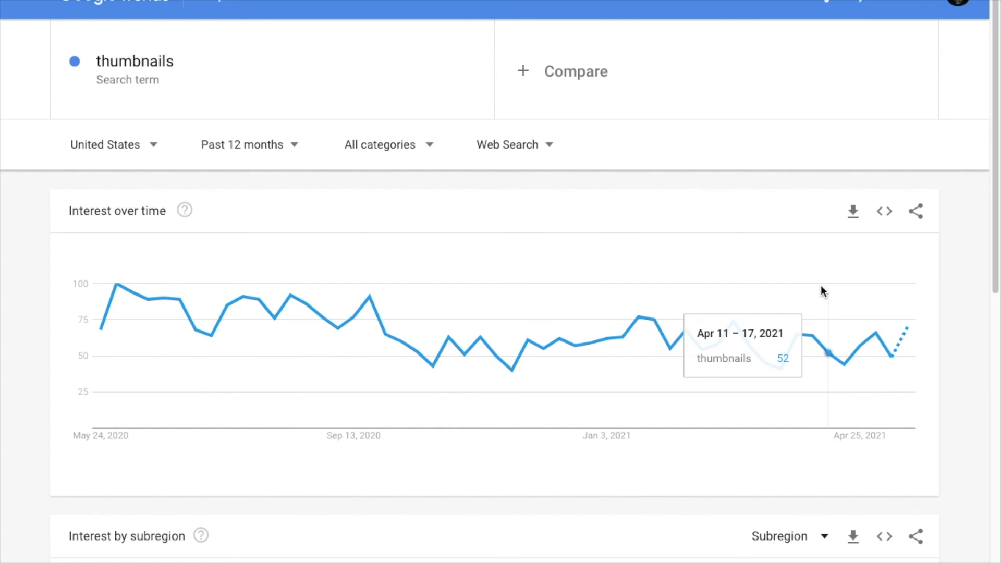
Step: Replace the search term with the suggested topic Vaccination and inspect its interest over time around late November 2020
left_click(134, 61)
type("vaccin")
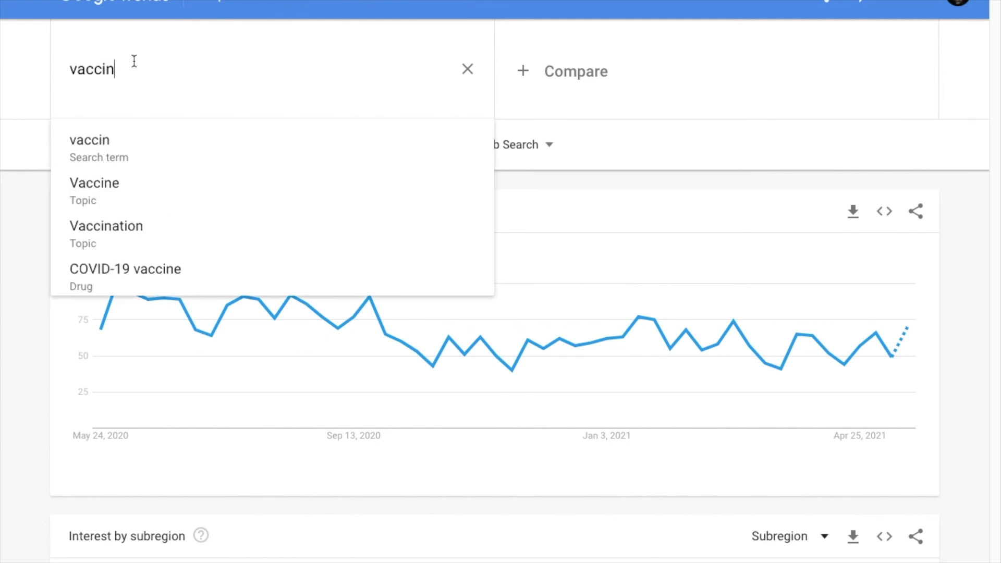
left_click(118, 247)
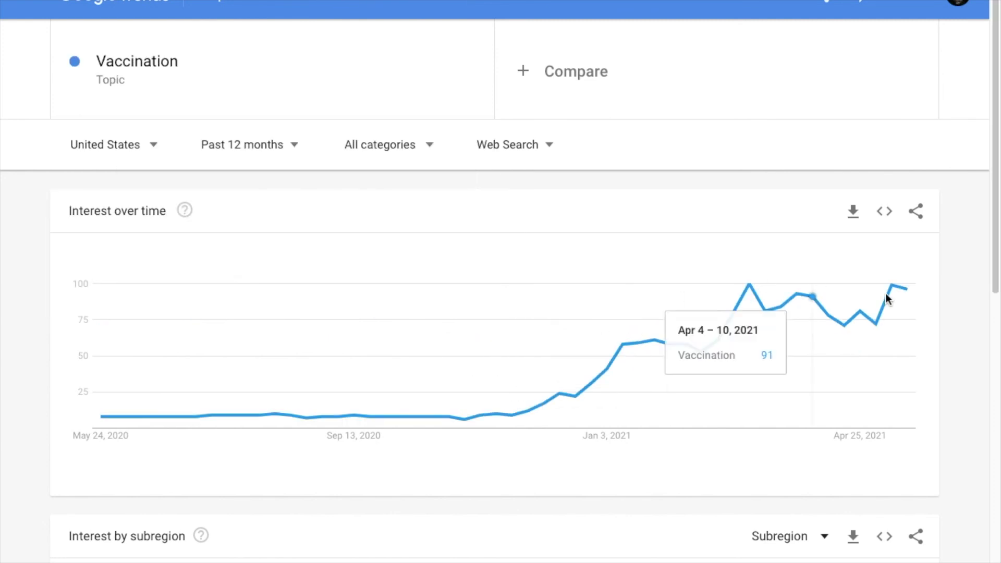
mouse_move(516, 374)
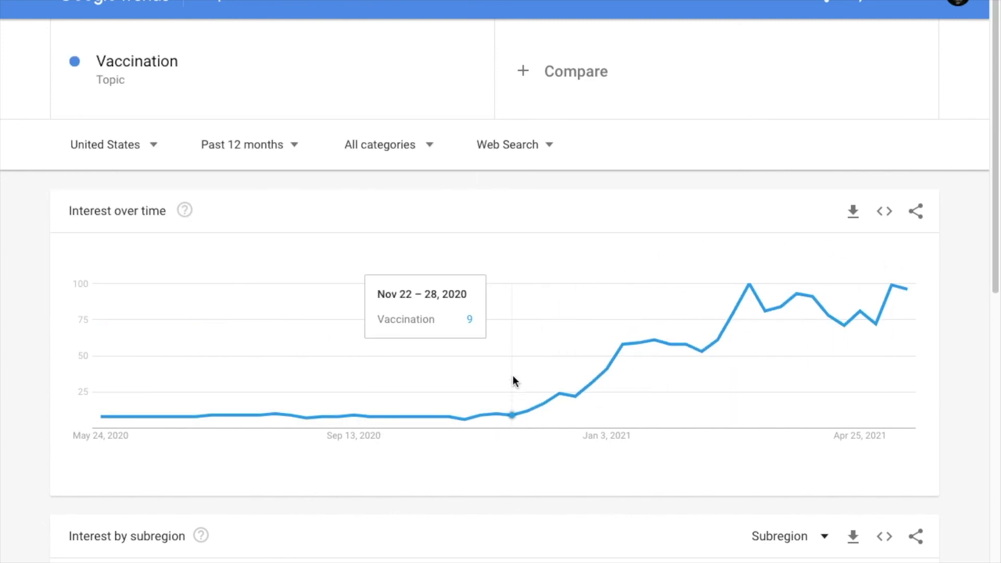